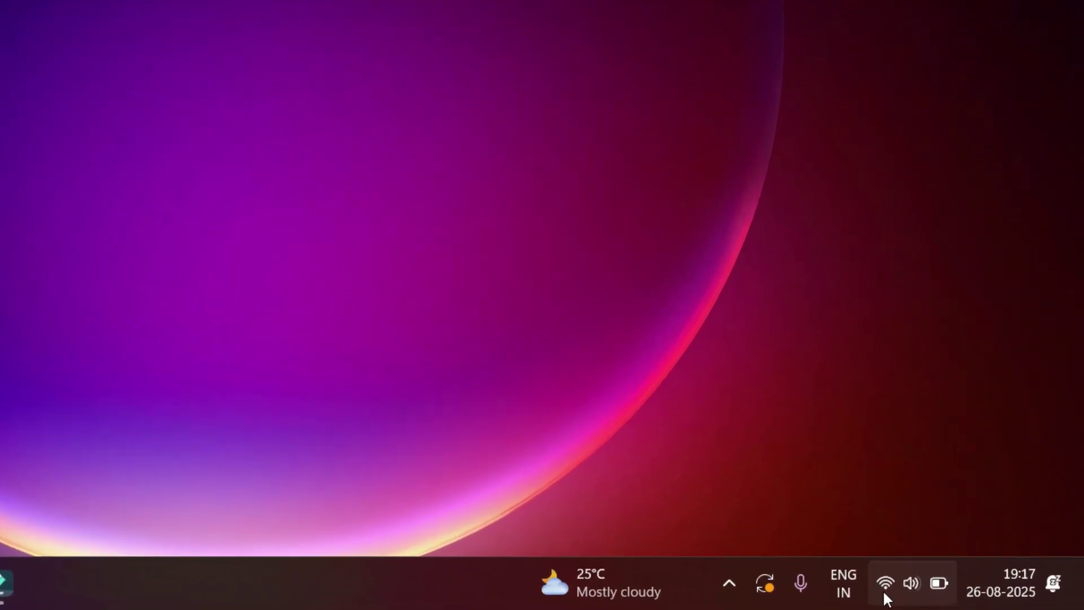
- Forget the saved Shoonya Wi-Fi network from the Quick Settings network list
left_click(884, 590)
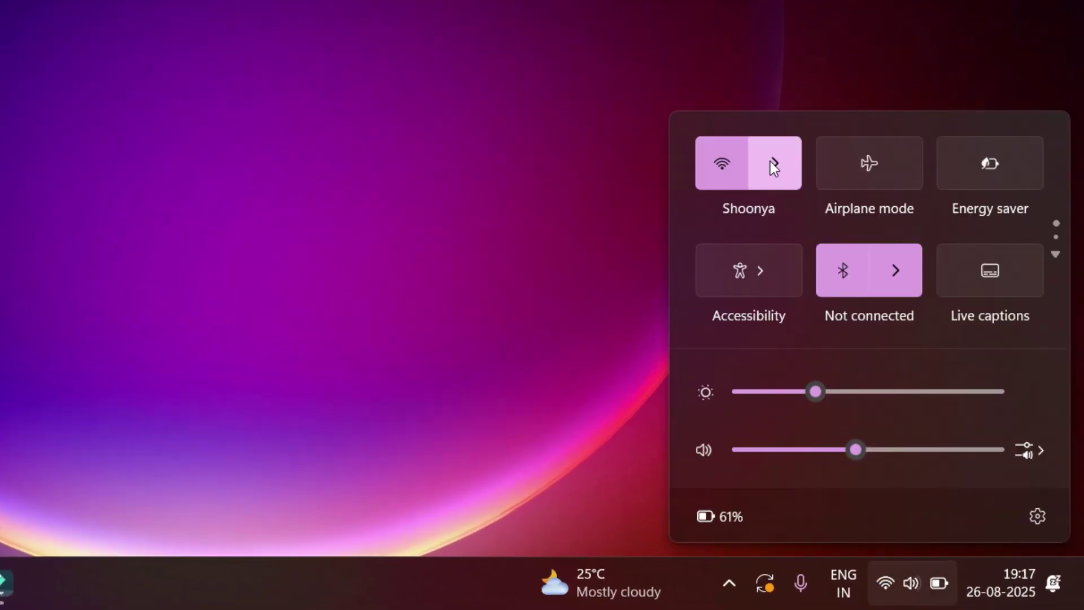
left_click(769, 162)
right_click(778, 185)
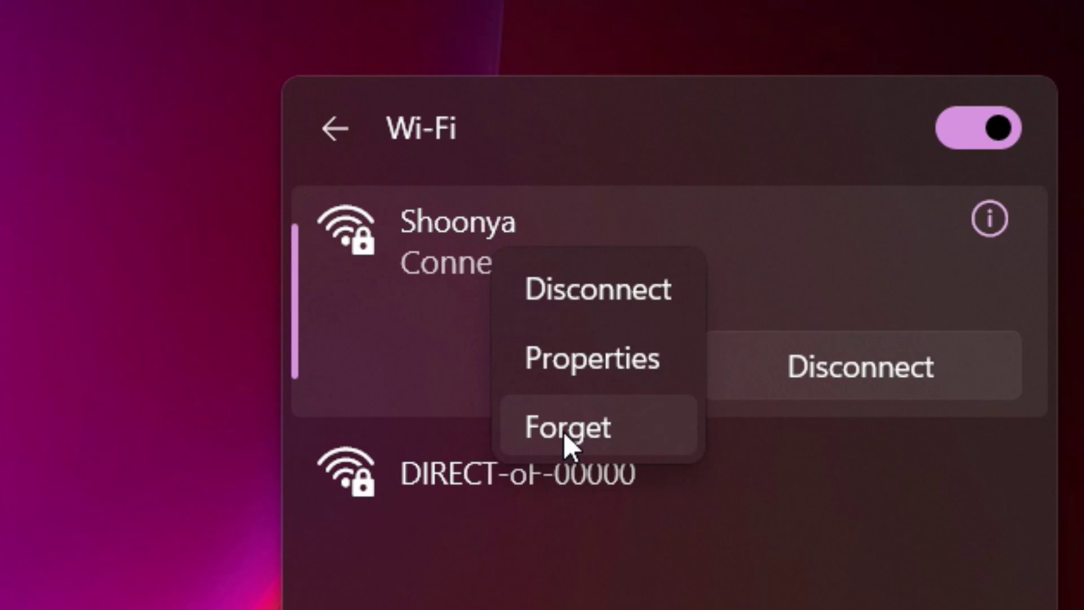
left_click(564, 433)
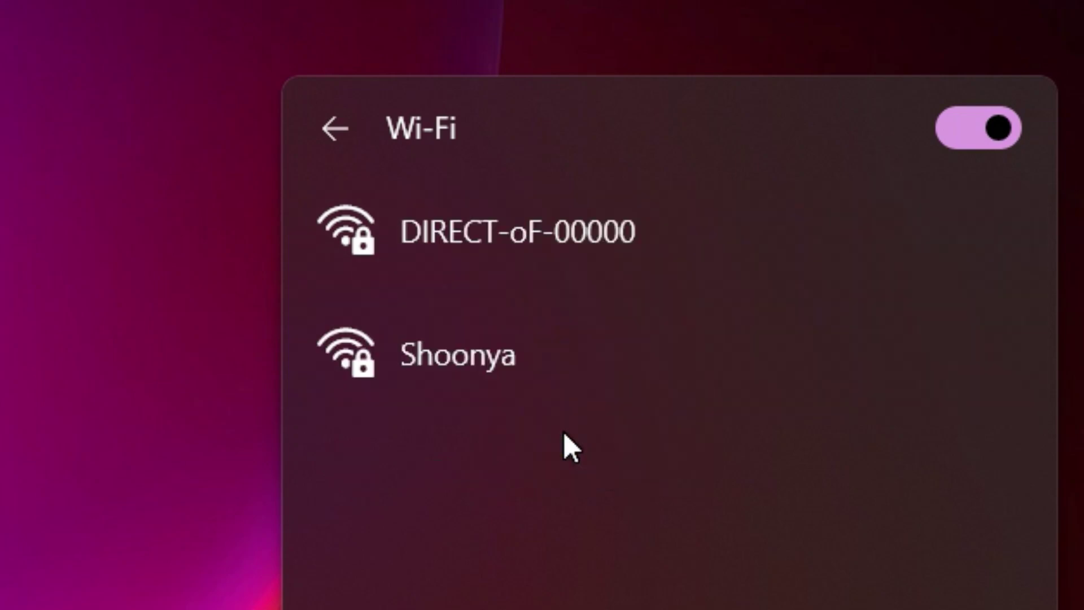
- Reconnect to Shoonya by entering the network password
left_click(458, 384)
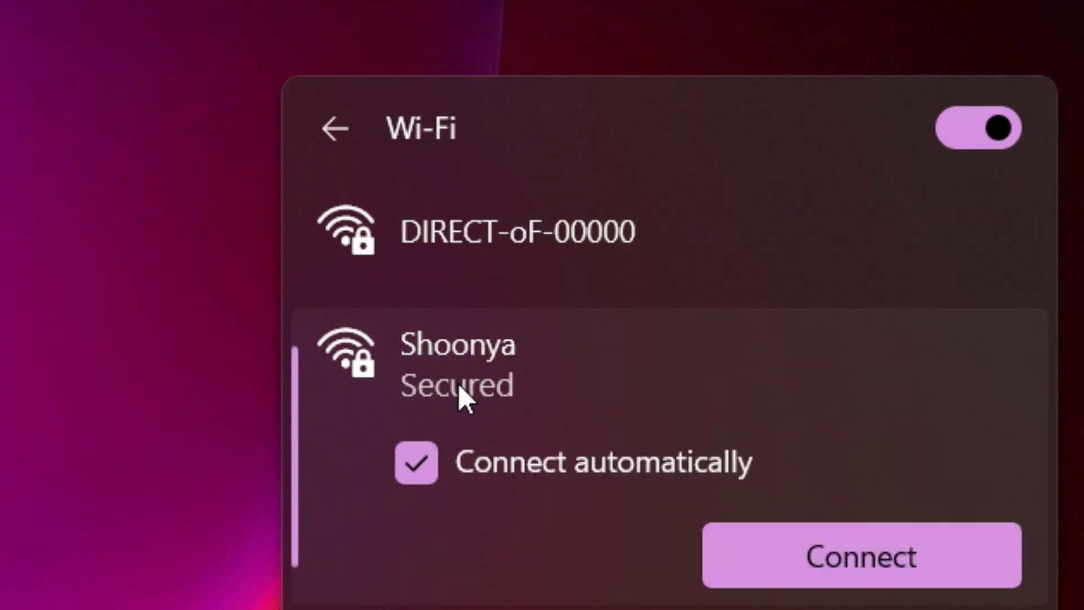
left_click(711, 550)
type("********")
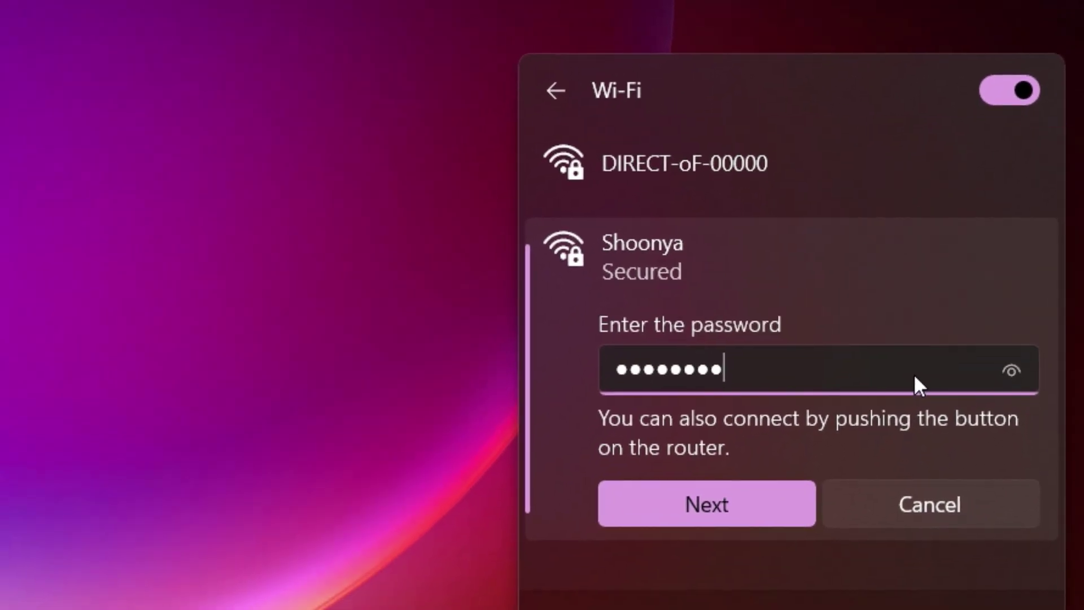
type("*")
left_click(684, 508)
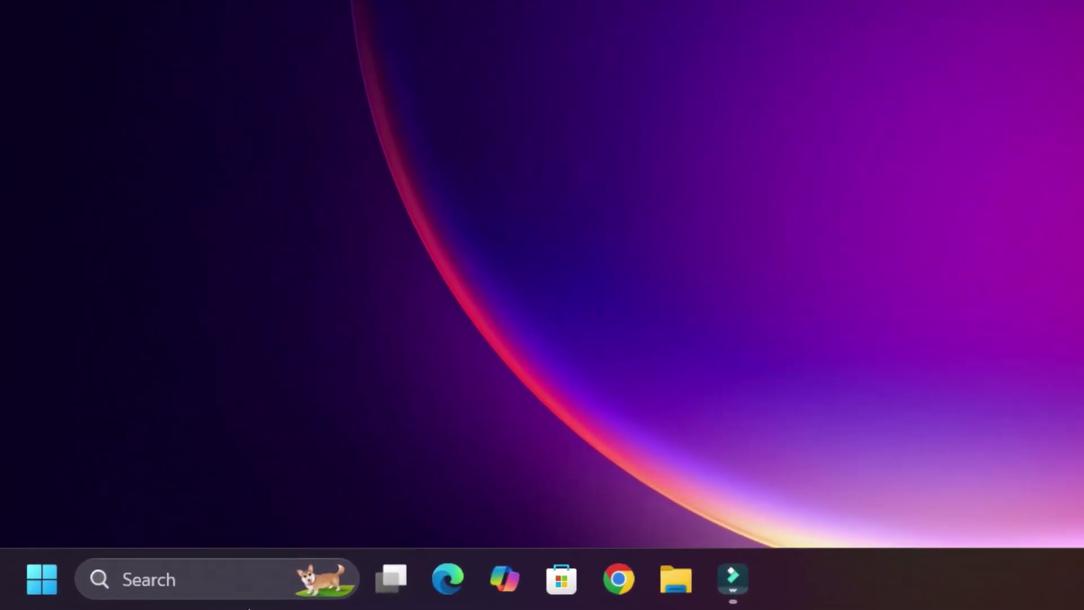
- Open Shoonya's known-network properties in Settings and check the Random hardware addresses options, left Off
left_click(204, 585)
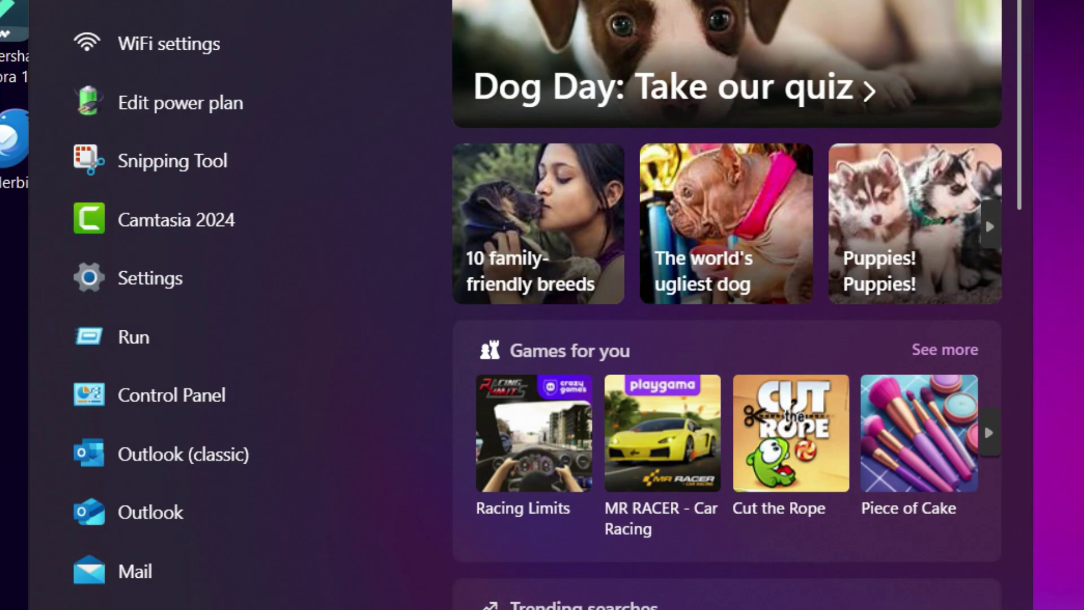
type("sett")
left_click(119, 201)
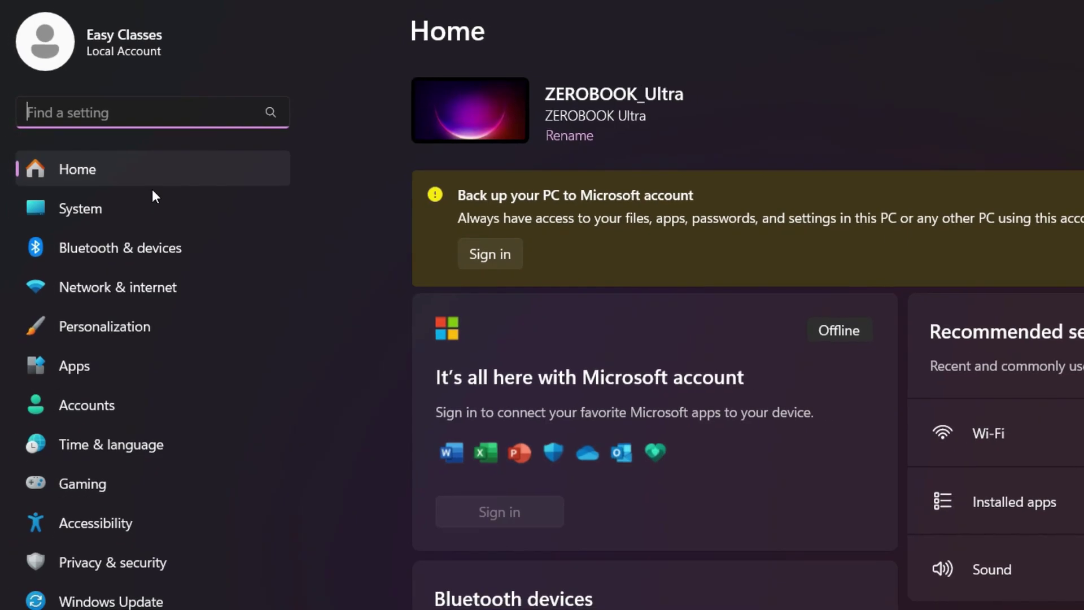
left_click(112, 302)
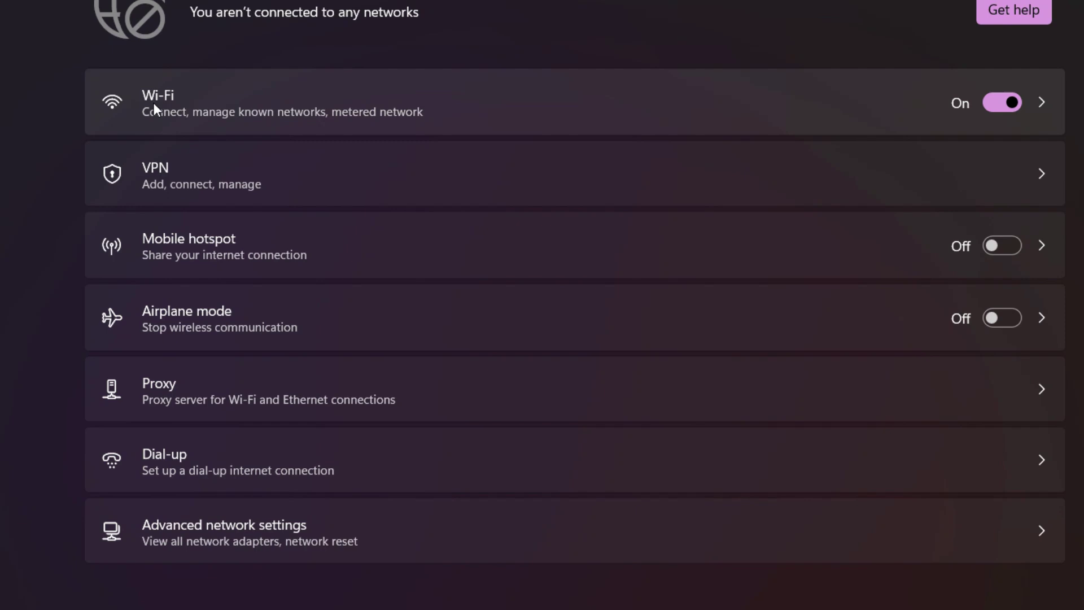
left_click(167, 96)
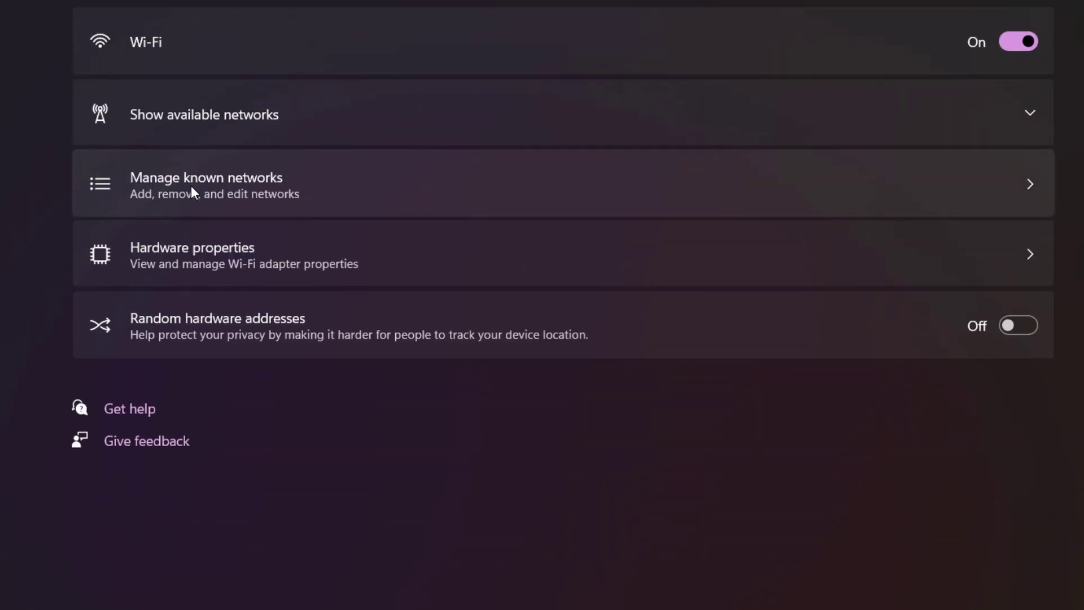
left_click(191, 136)
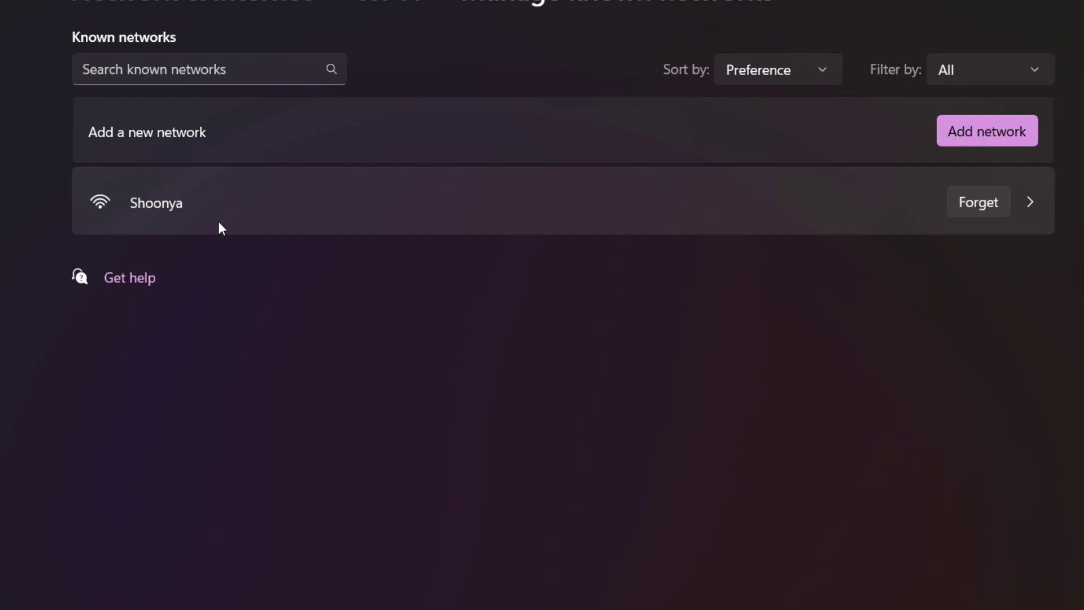
left_click(1027, 204)
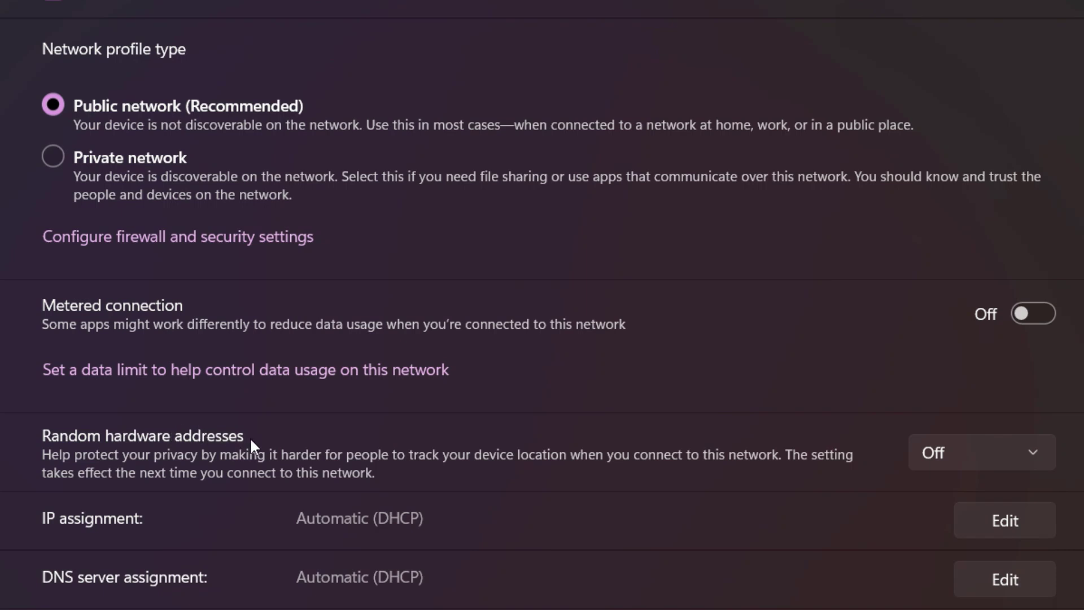
left_click(929, 460)
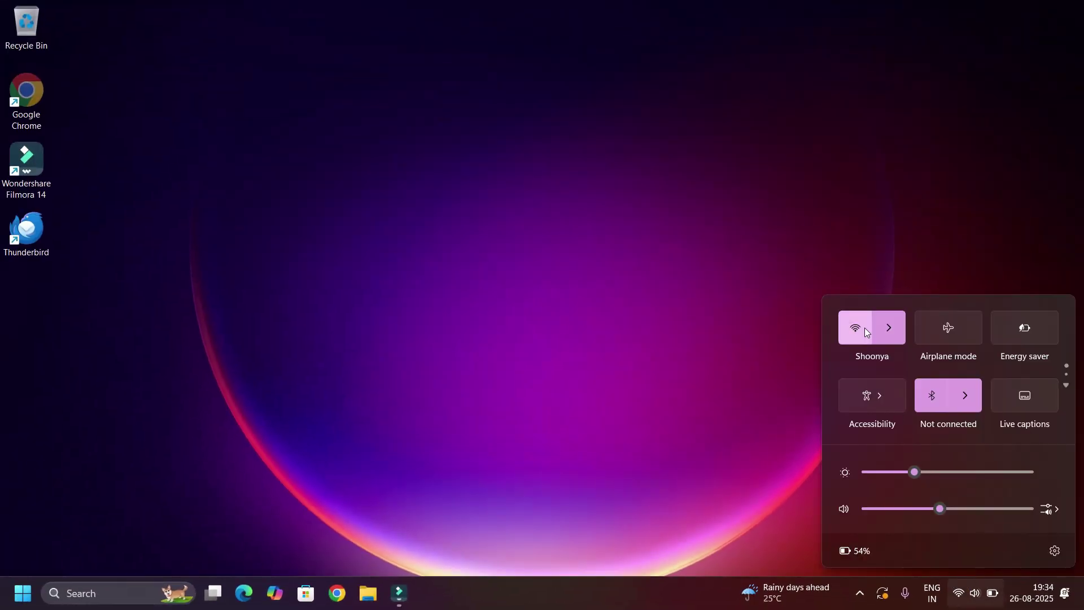
- Turn Wi-Fi off, then set Power Mode to Best Performance under Power & battery and close Settings
left_click(865, 329)
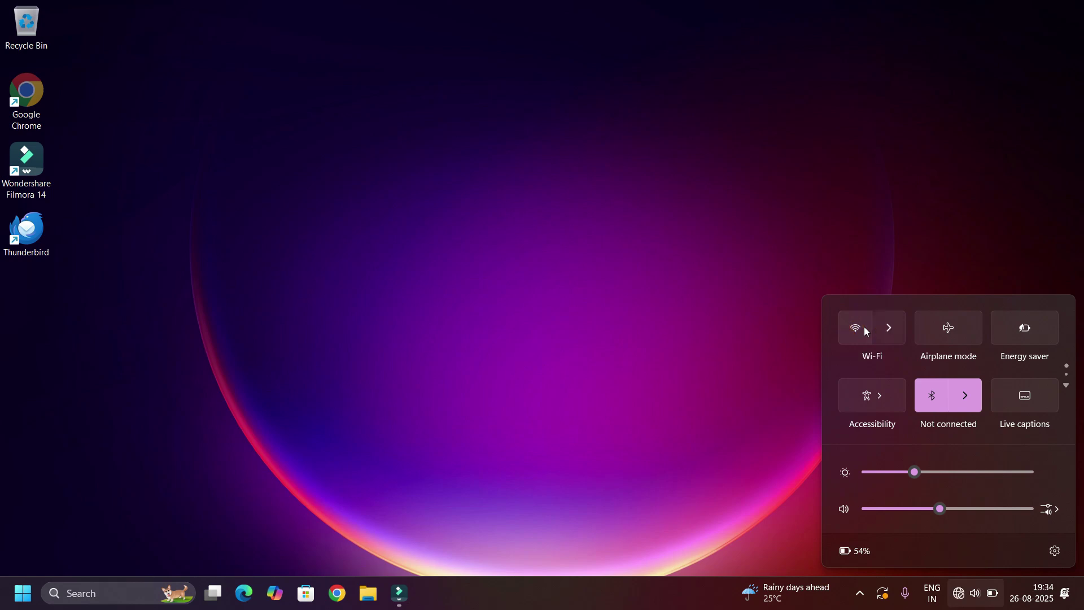
left_click(618, 227)
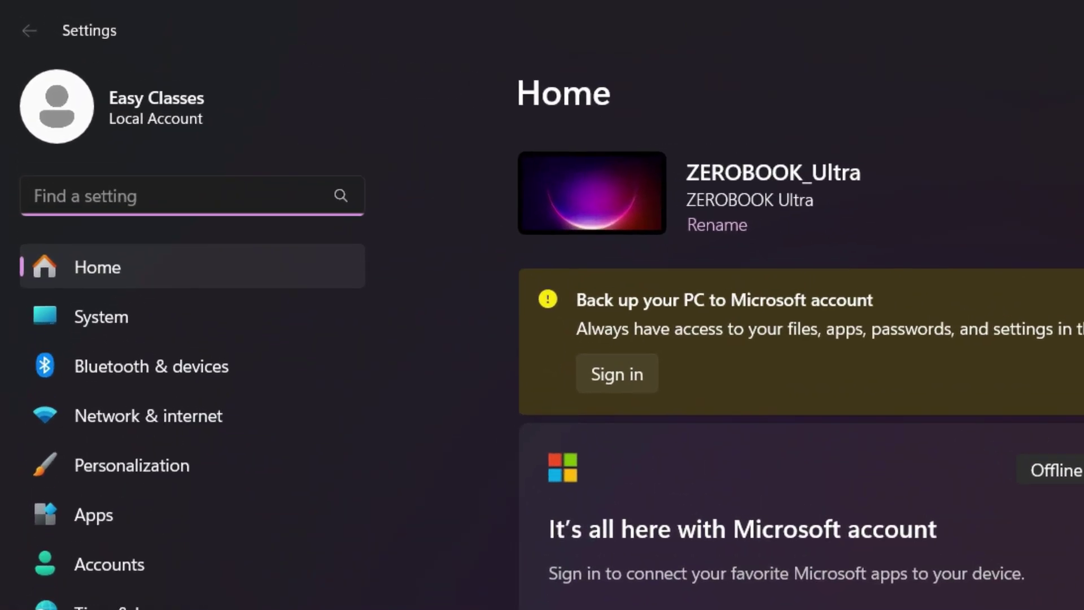
left_click(133, 317)
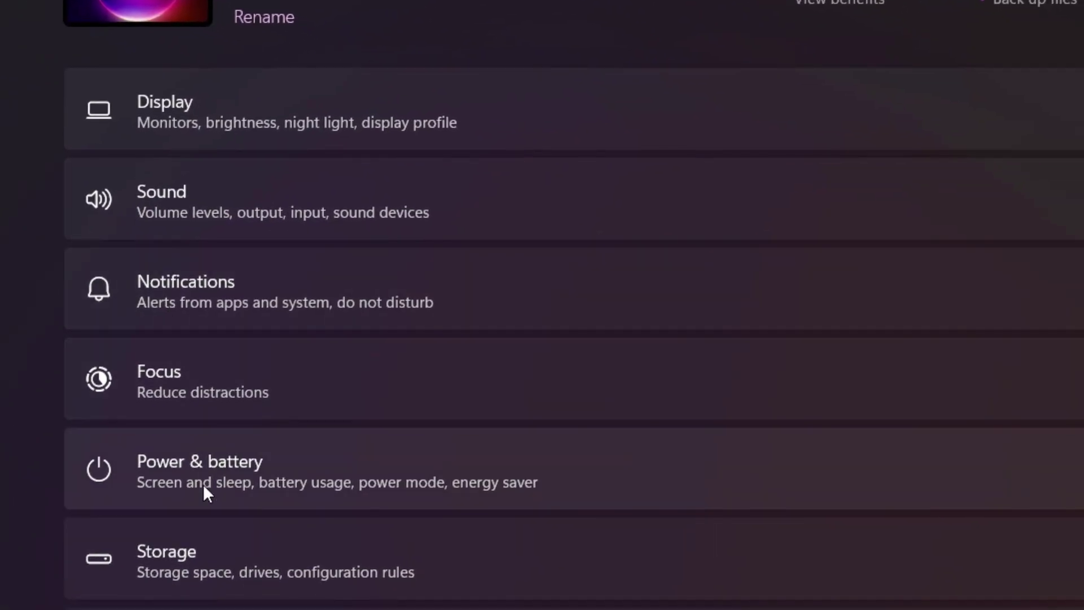
left_click(202, 483)
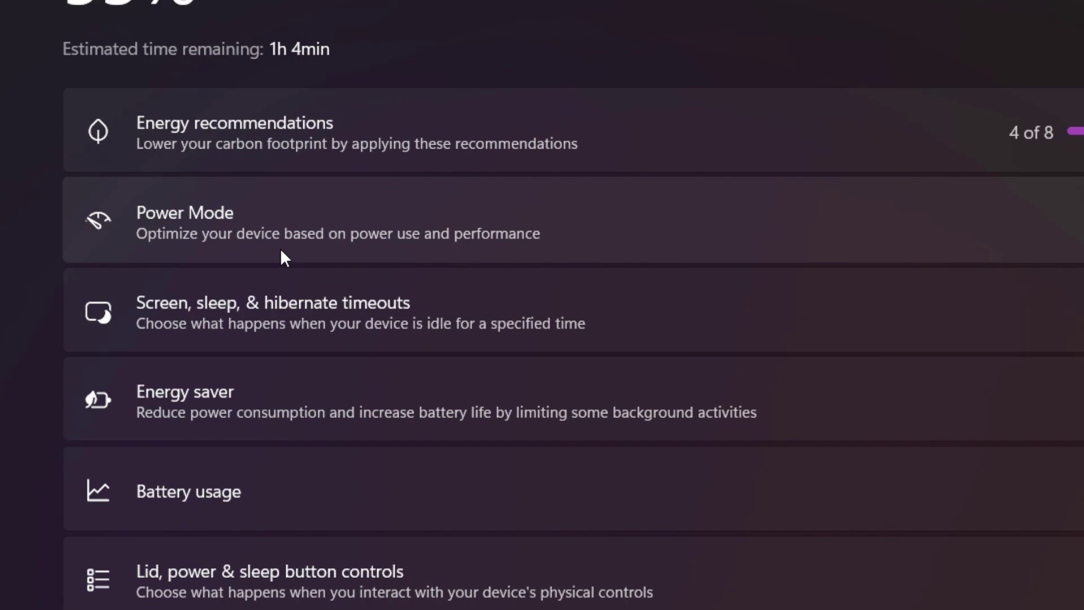
left_click(1074, 236)
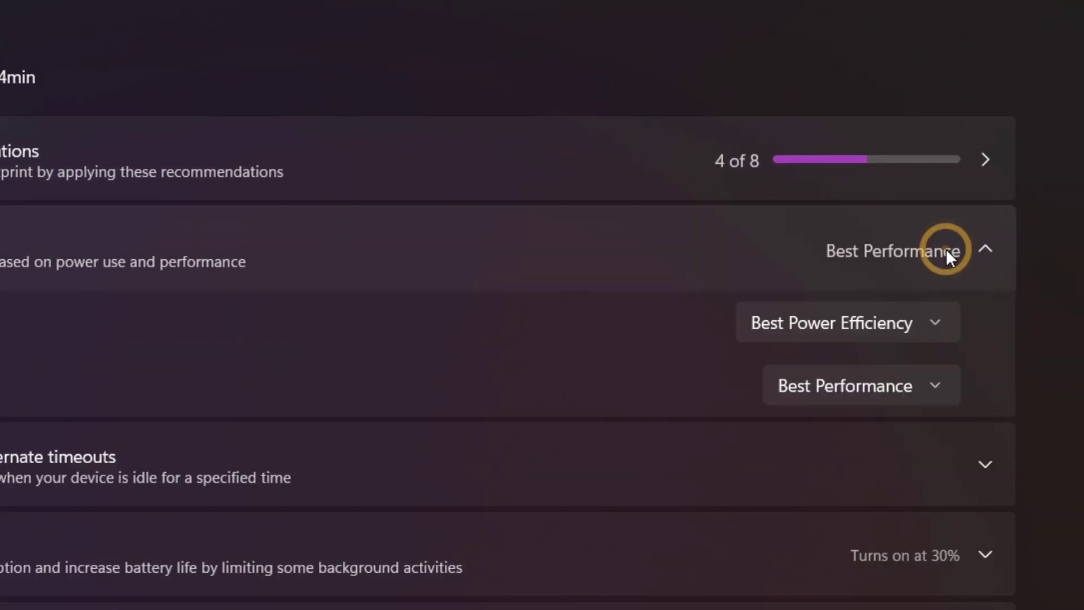
left_click(889, 309)
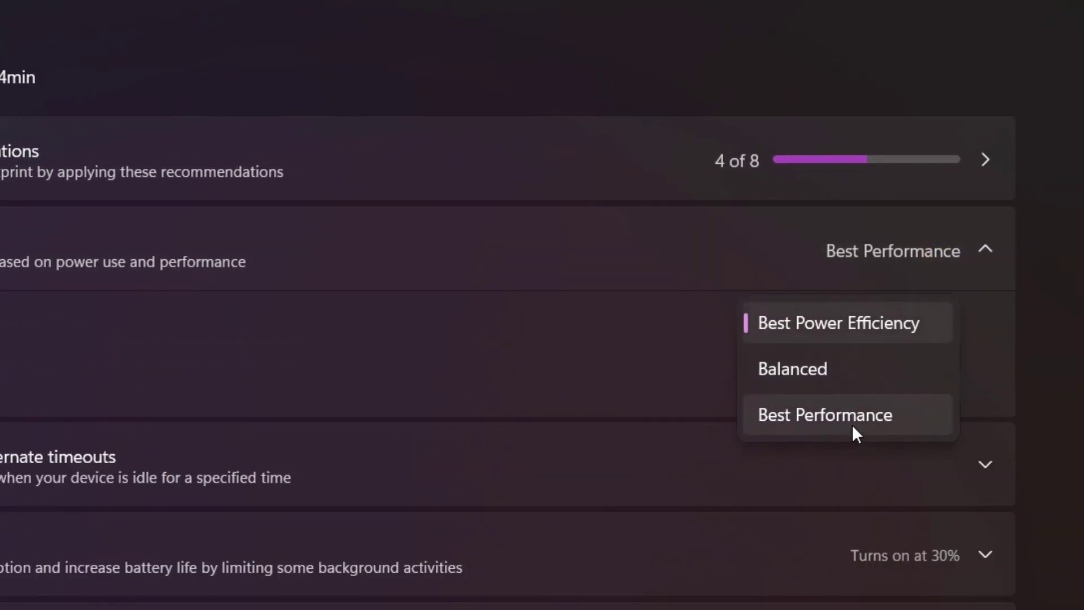
left_click(852, 424)
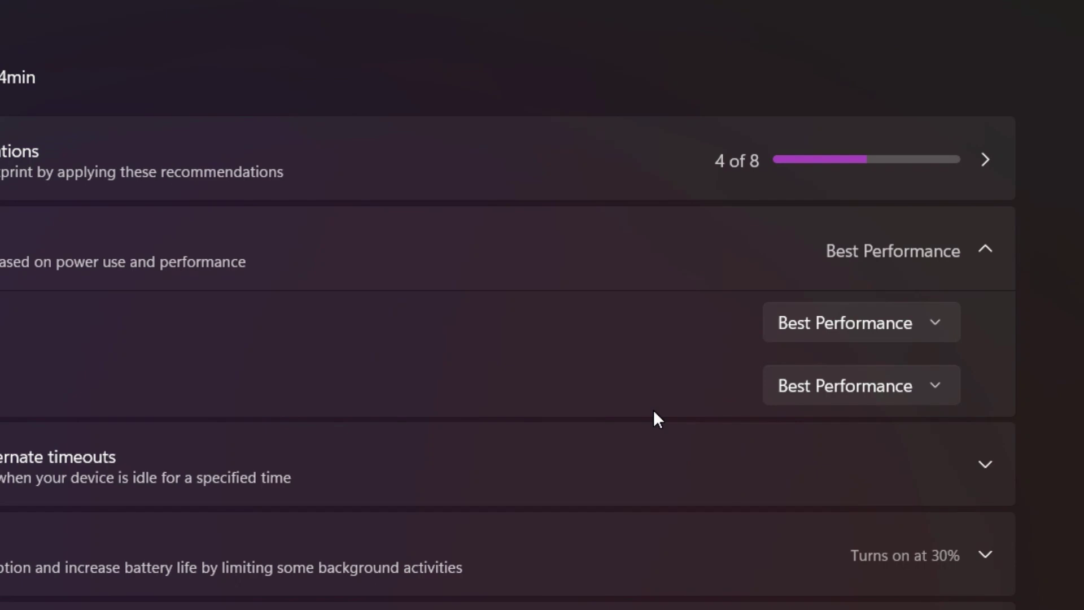
key("alt+F4")
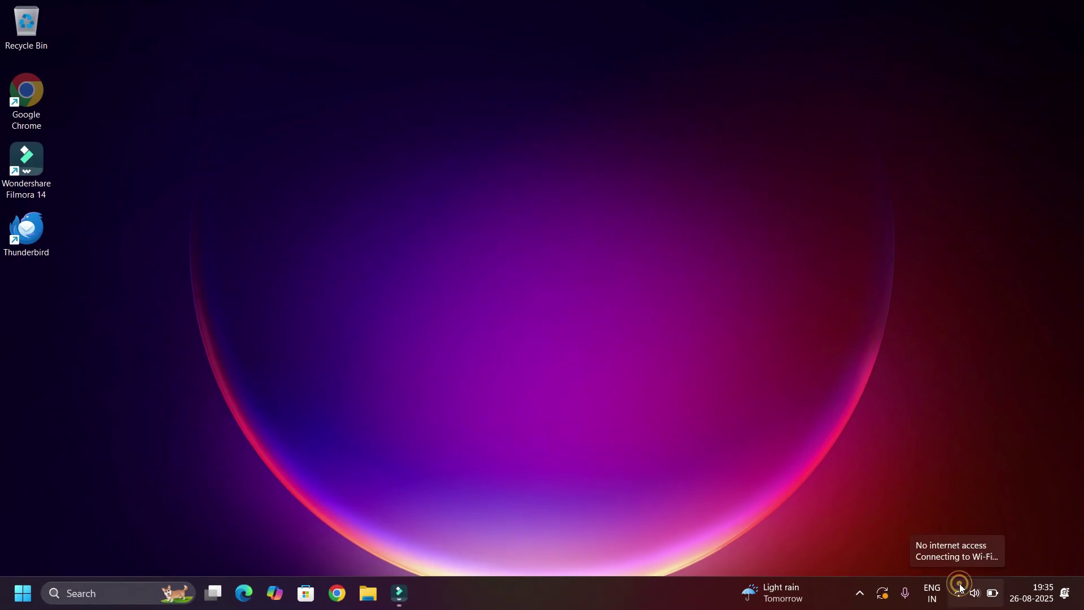
- Open the System page of Settings from the Start button's shortcut menu
left_click(959, 591)
left_click(750, 435)
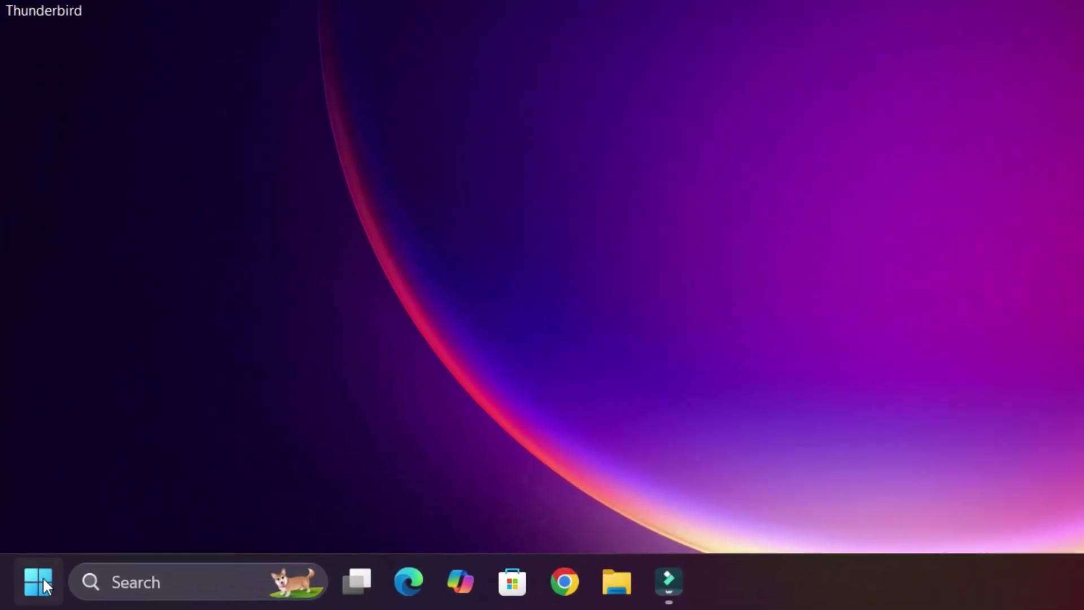
right_click(36, 583)
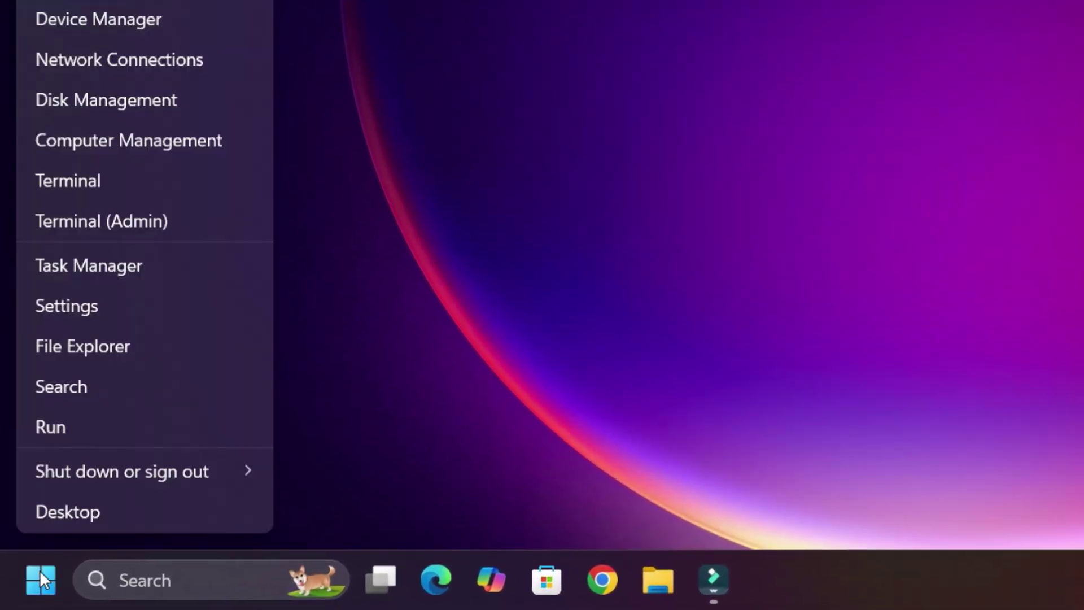
left_click(109, 308)
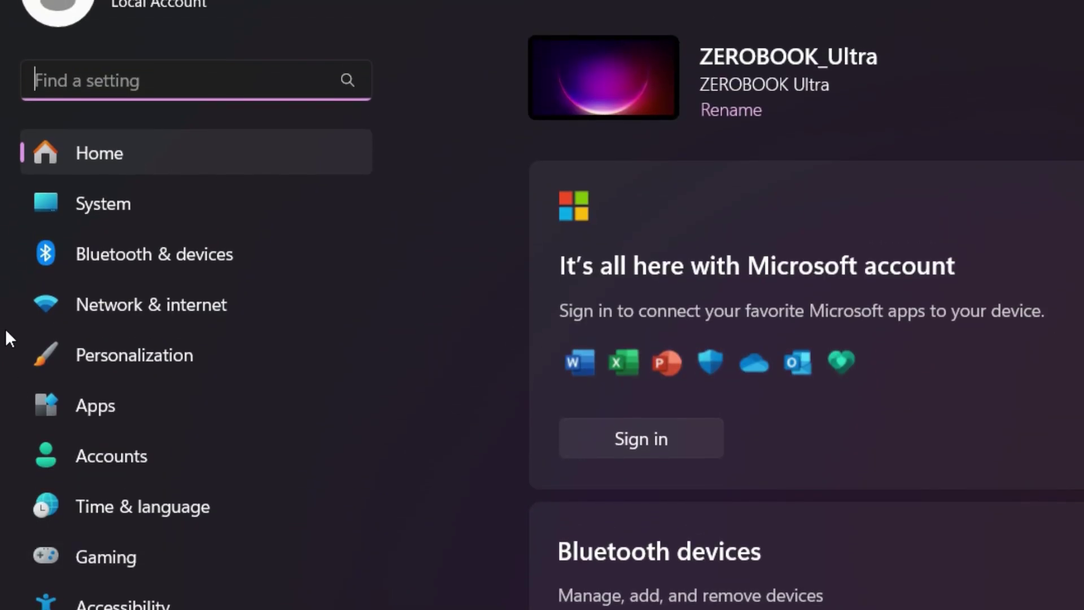
left_click(270, 207)
scroll(624, 408, "down", 5)
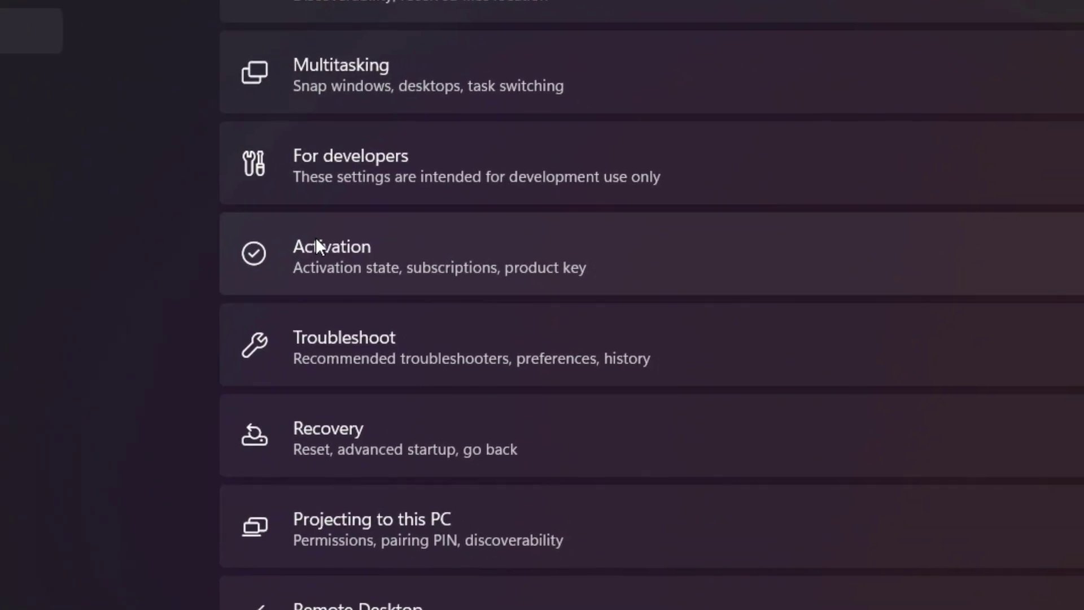
scroll(316, 237, "down", 5)
- Run the Network and Internet troubleshooter, then close Get Help and Settings
left_click(408, 55)
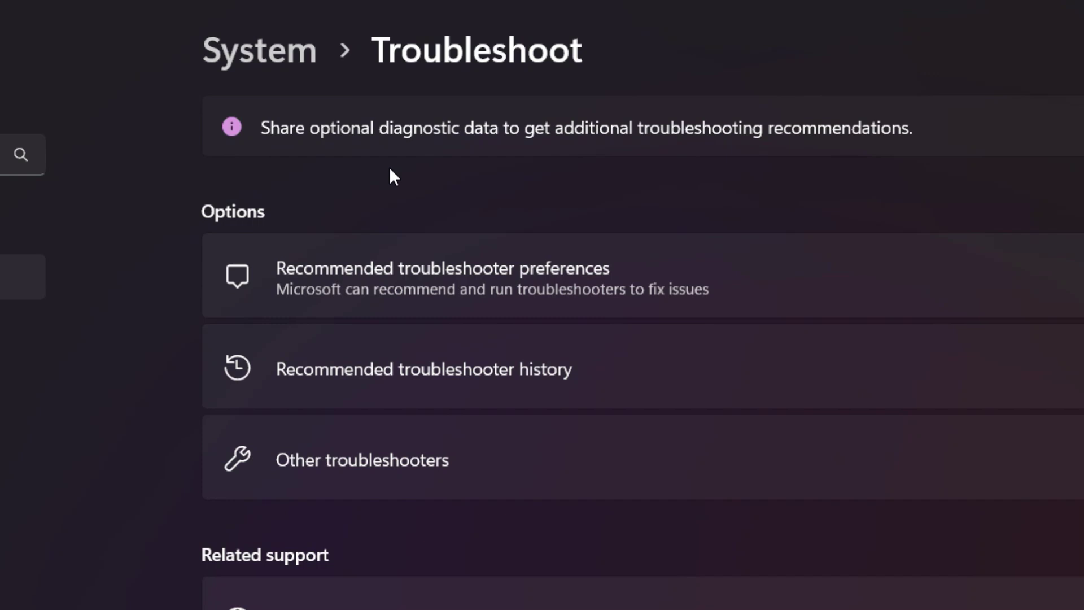
left_click(339, 457)
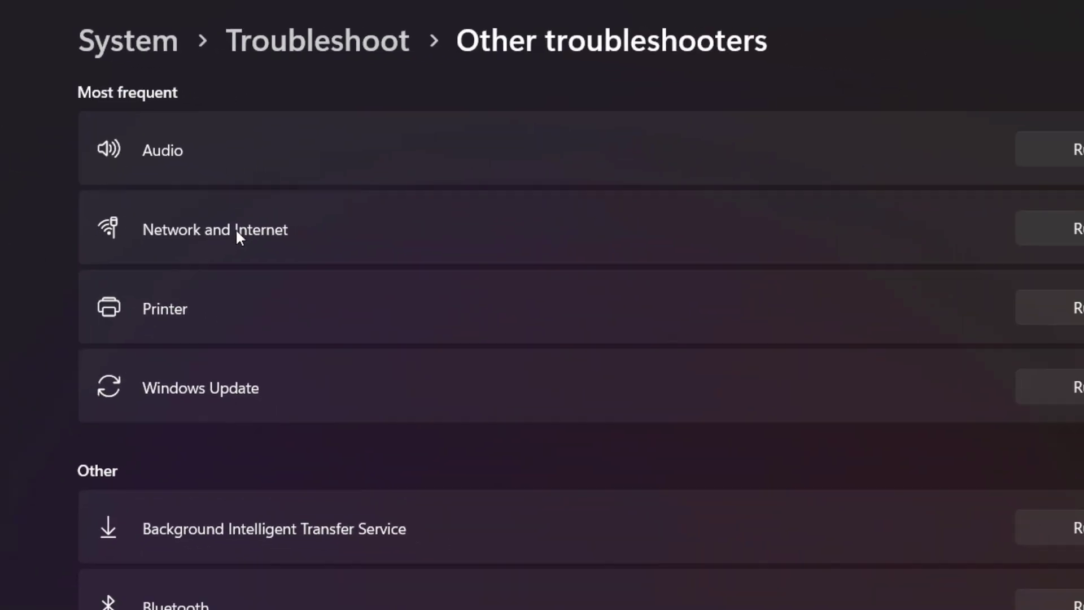
left_click(925, 206)
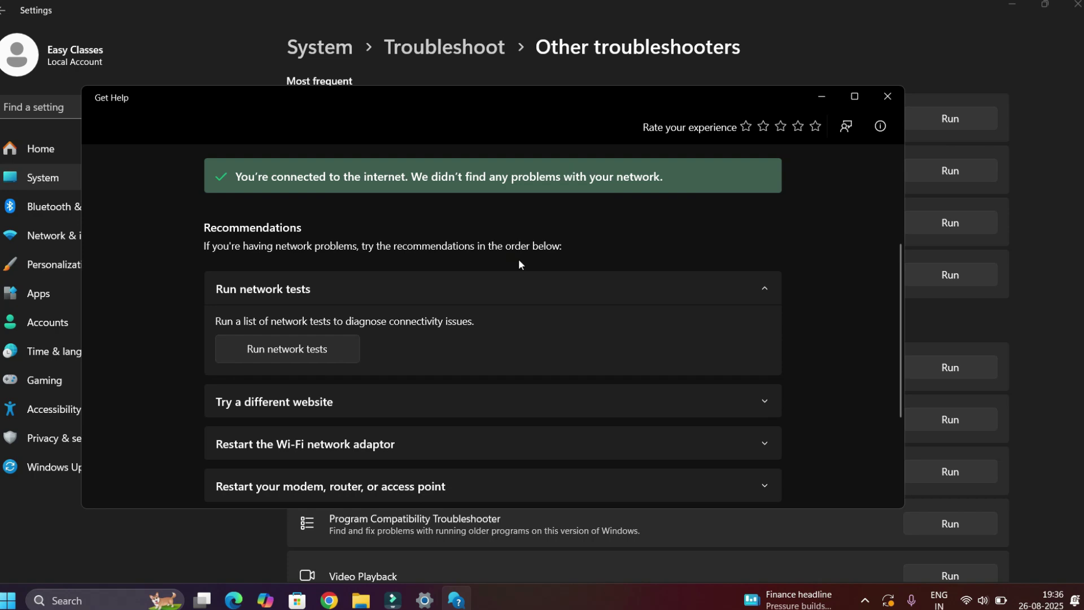
left_click(986, 12)
left_click(1069, 9)
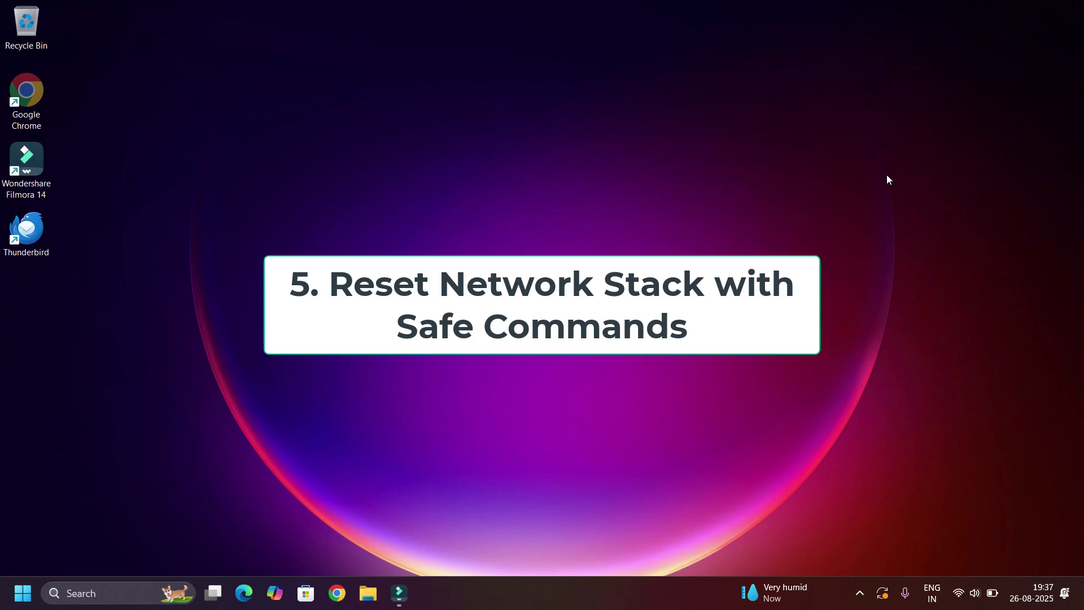
- Launch Command Prompt as administrator from Windows search
left_click(109, 588)
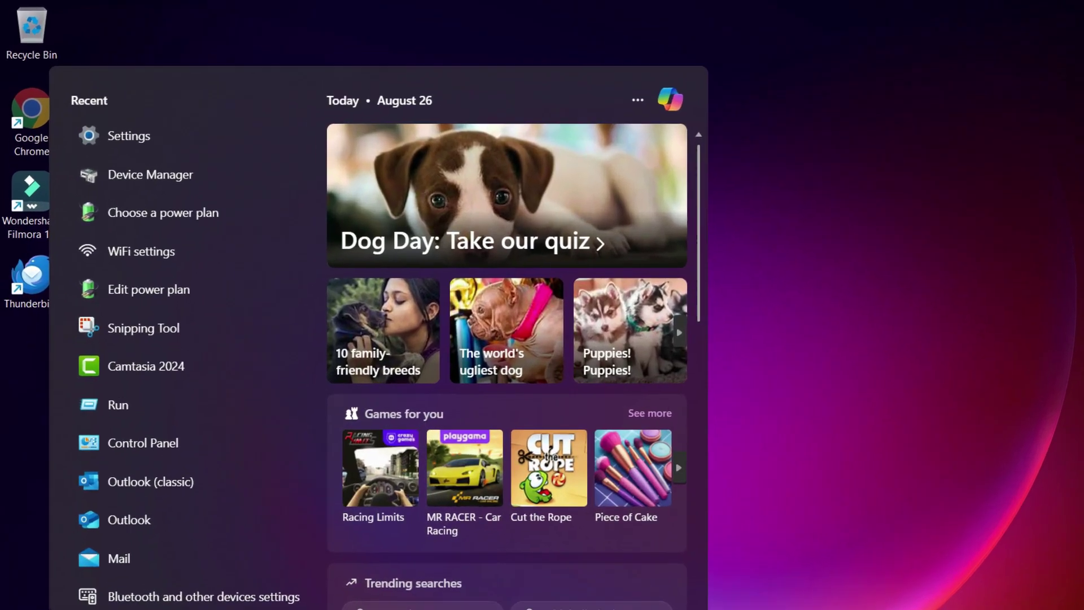
type("cmd")
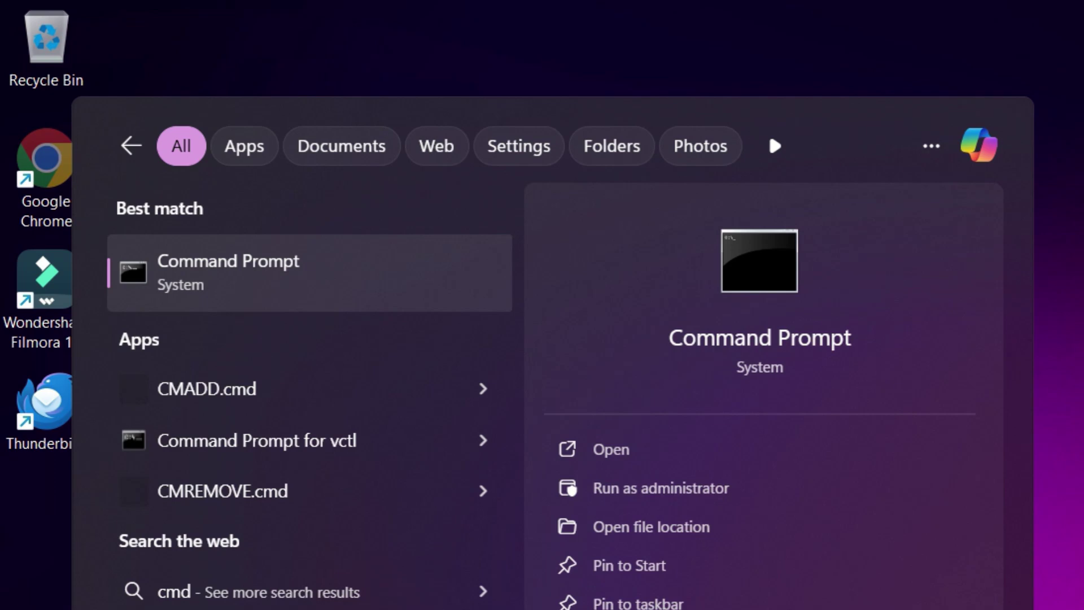
right_click(205, 275)
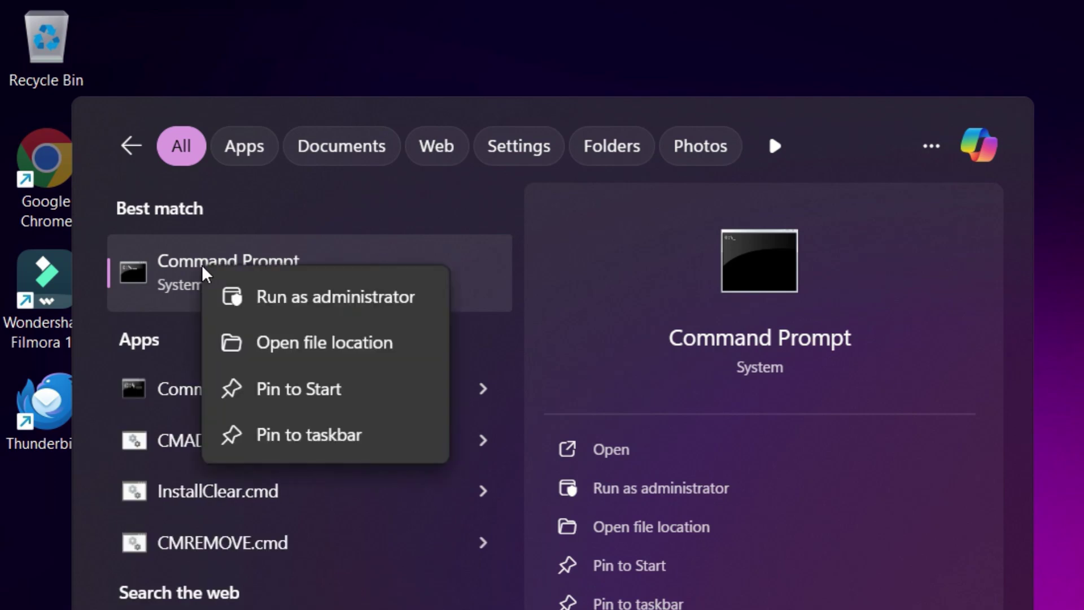
left_click(309, 301)
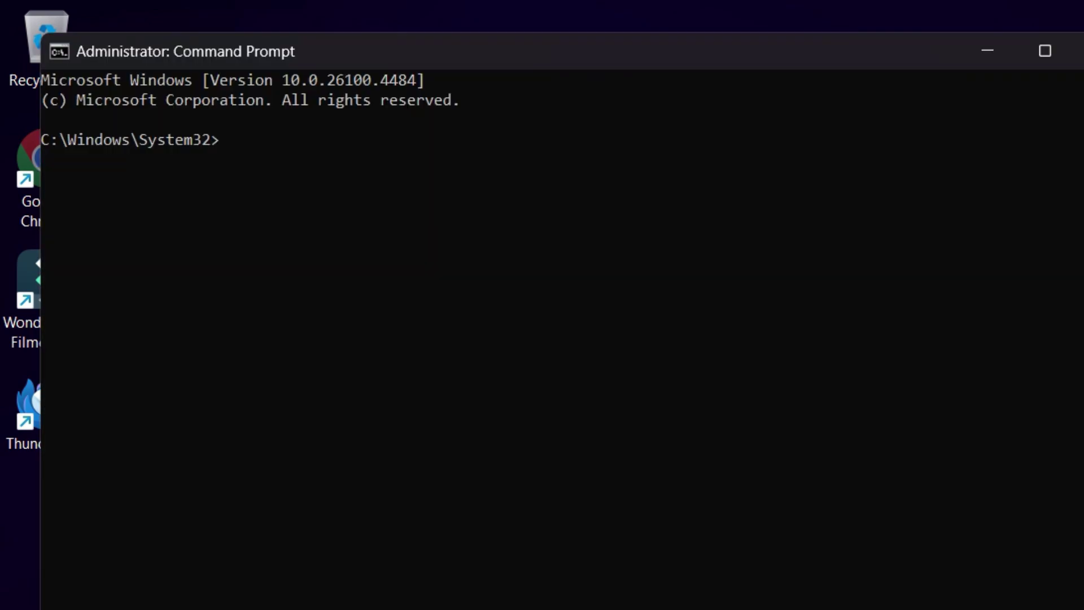
- Run netsh winsock reset and netsh int ip reset
type("nett")
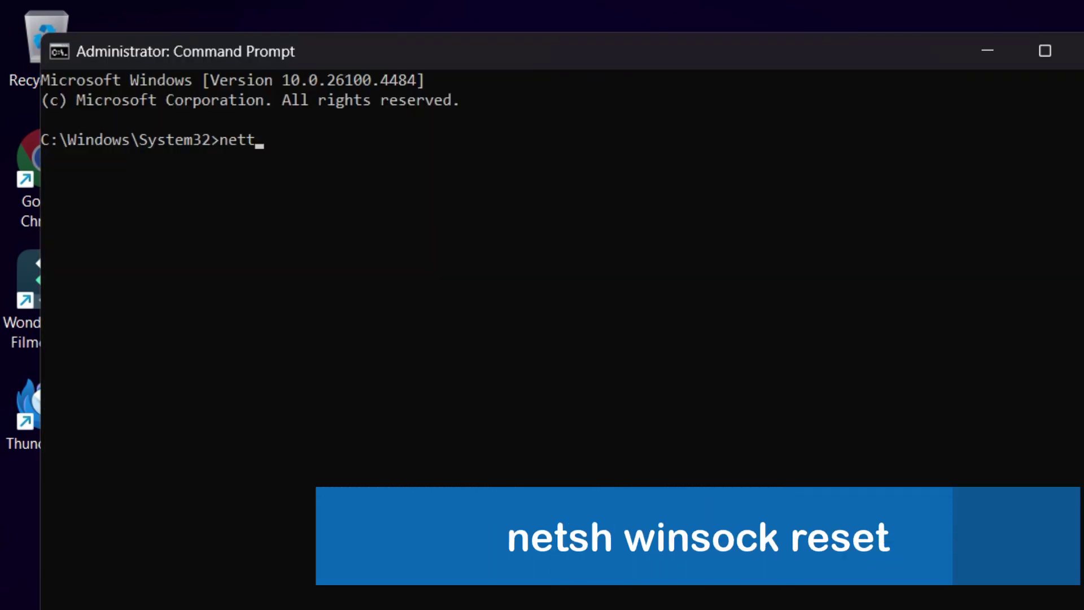
key("BackSpace")
type("sh winsock")
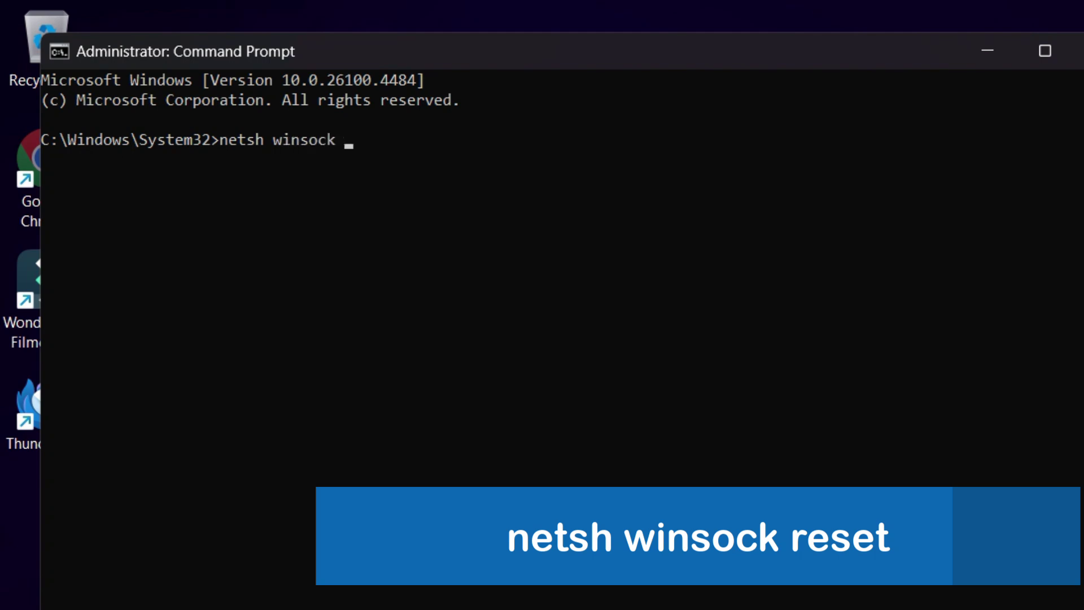
type(" reset")
key("Return")
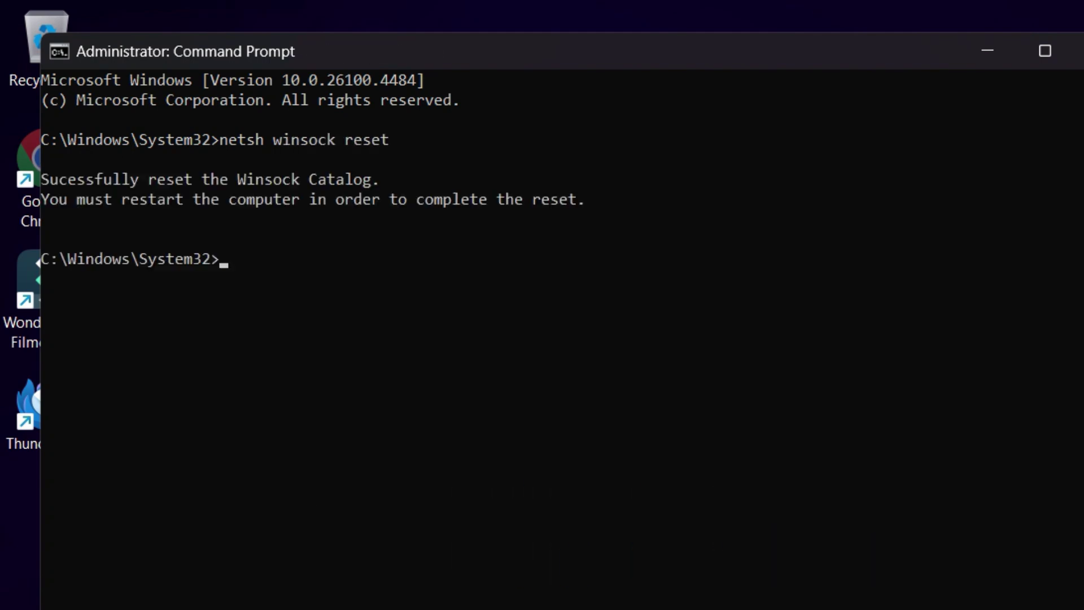
type("ne")
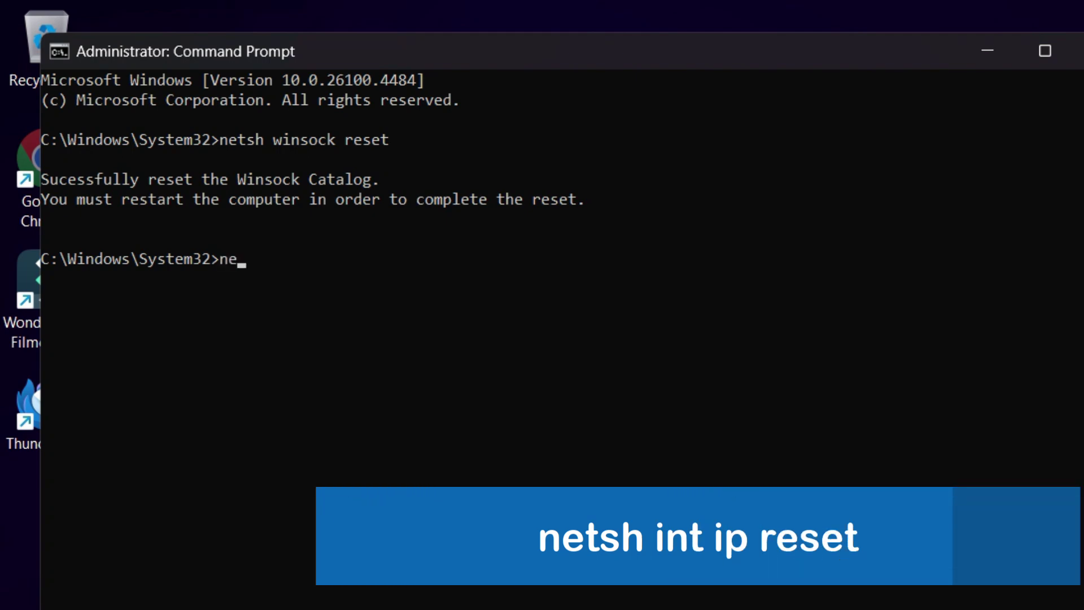
type("tsh int ip reset")
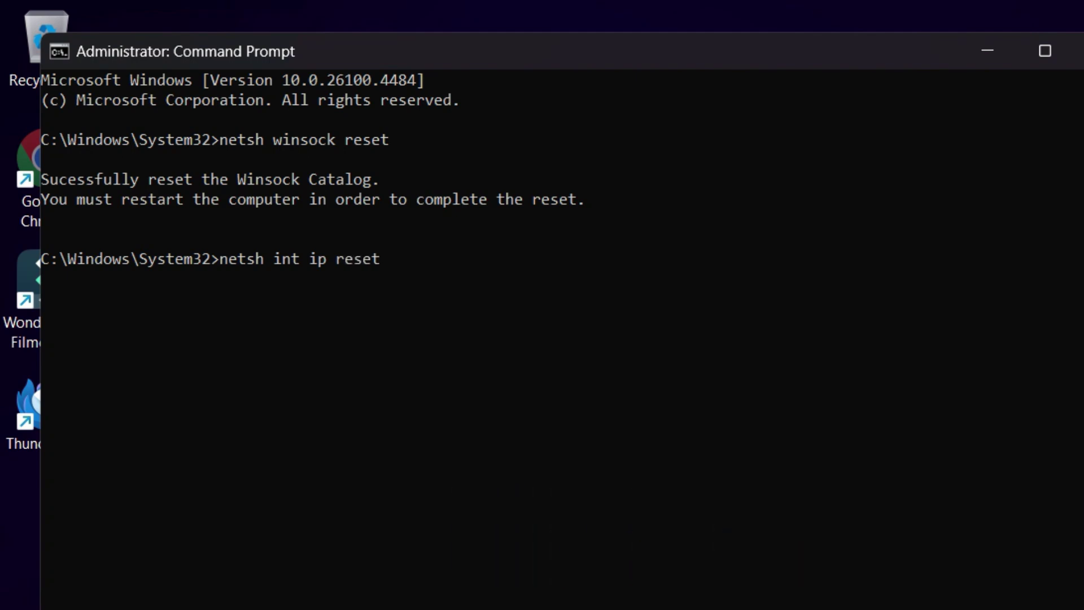
key("Return")
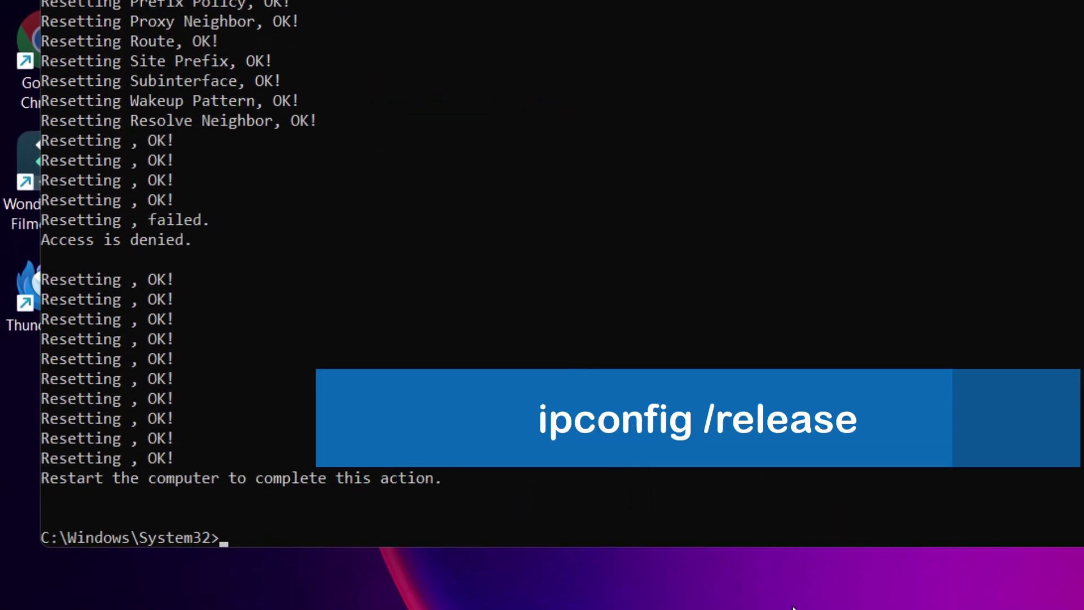
- Run ipconfig /release, /renew and /flushdns, then exit the console
type("ipconfig")
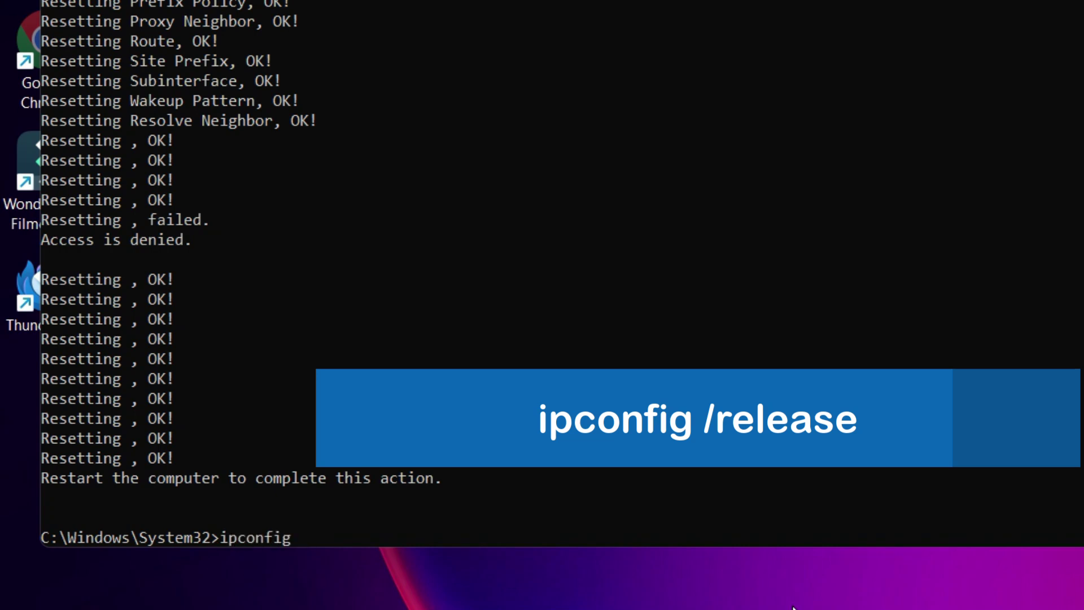
type(" /release")
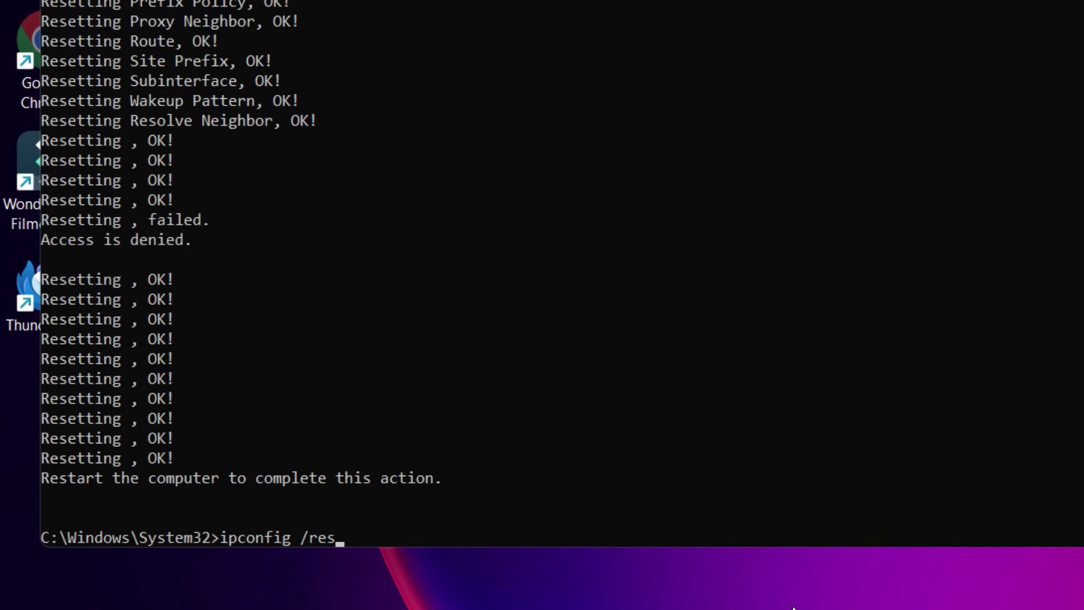
key("Return")
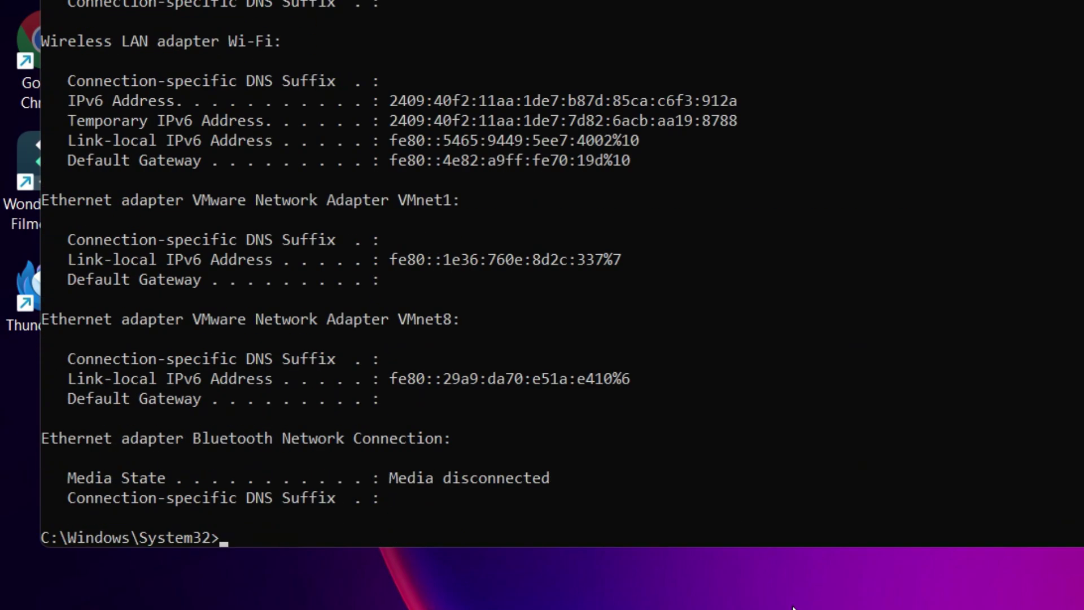
type("ipconfig")
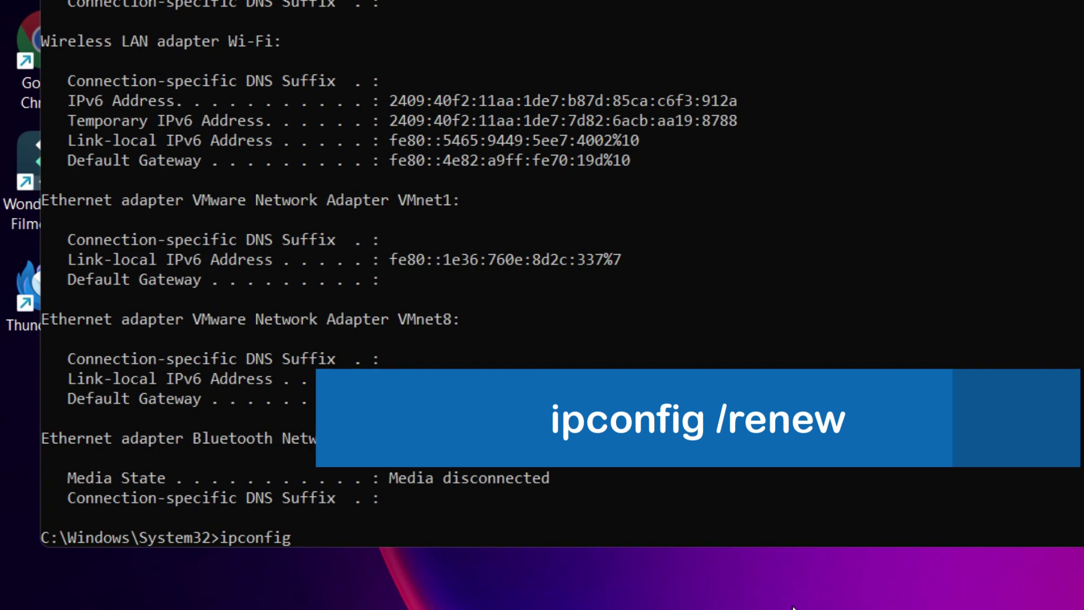
type(" /renew")
key("Return")
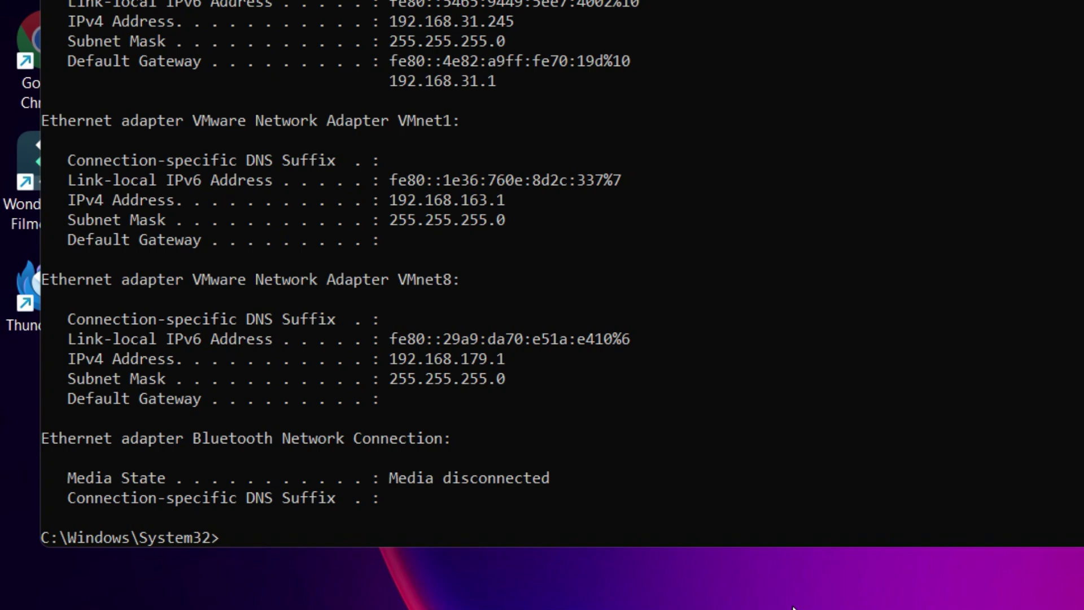
type("ipconfig")
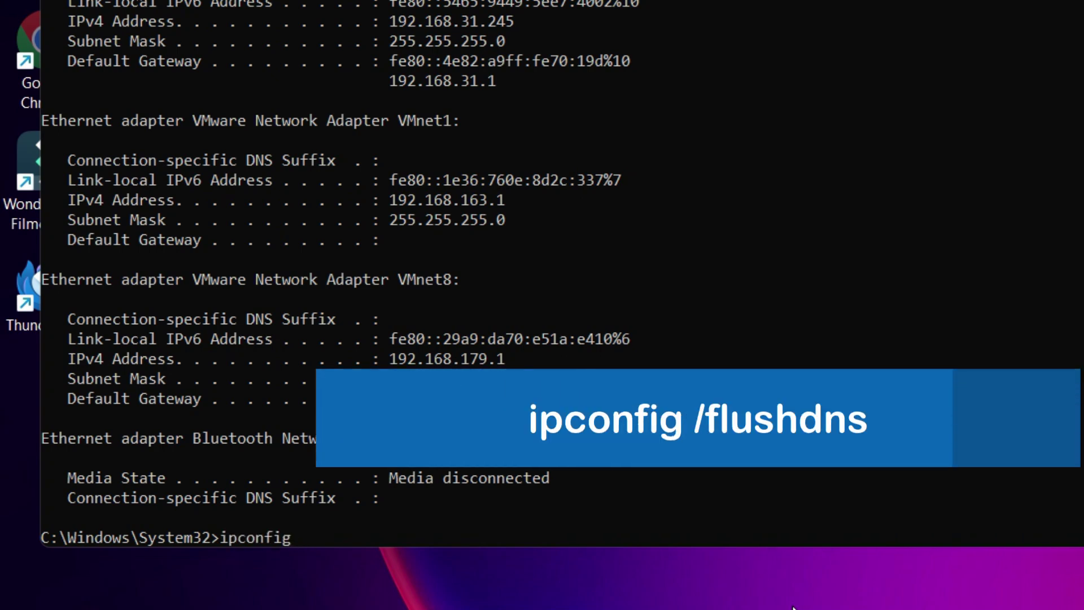
type(" /flushdns")
key("Return")
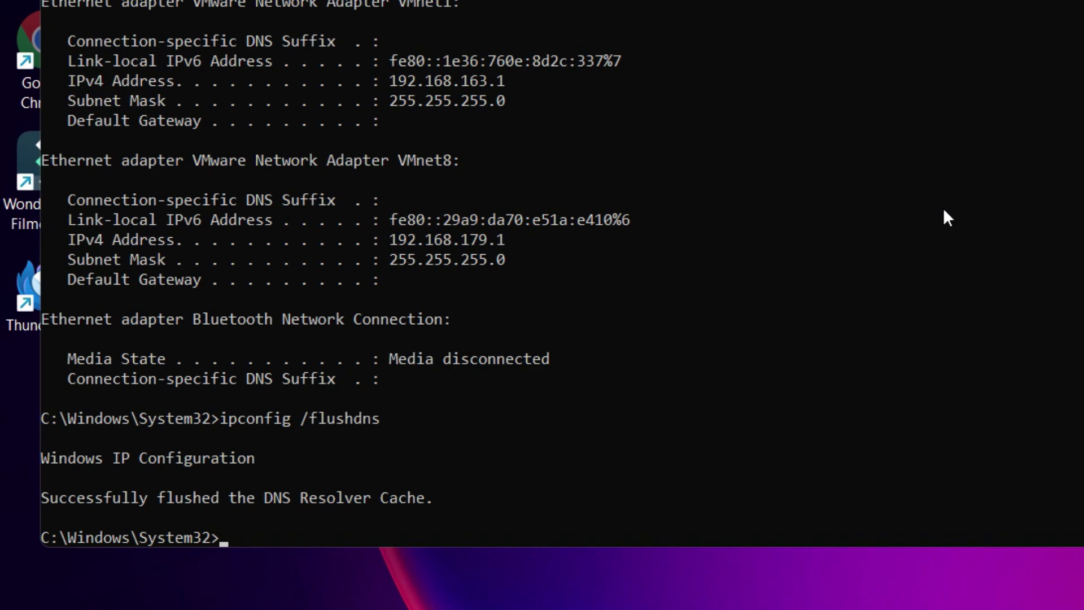
type("exit")
key("Return")
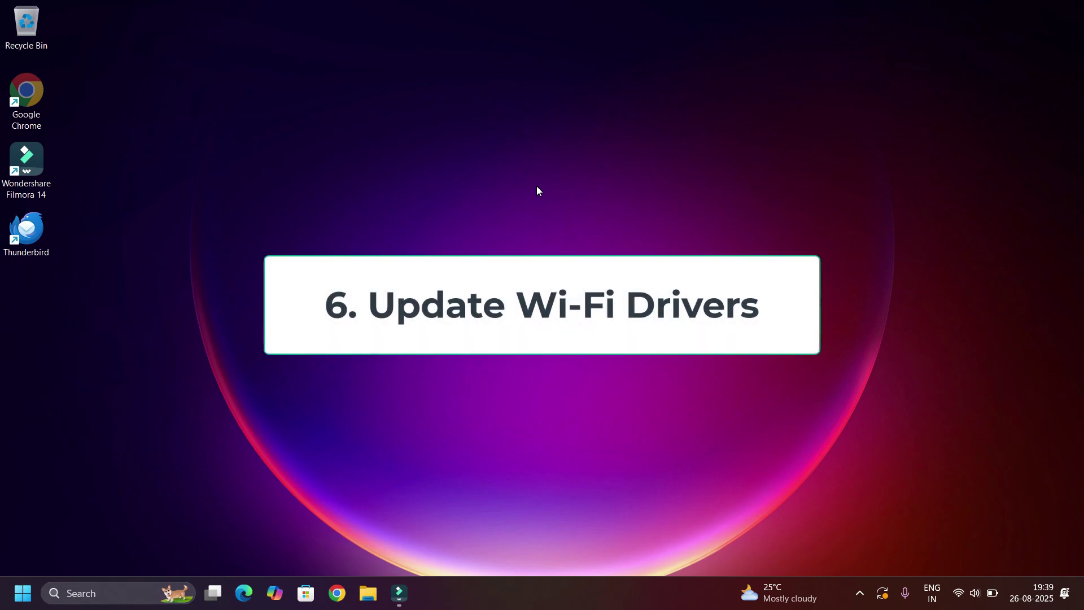
- Tick the optional Brother Printer 1.2.0.0 and Image 1.0.12.1 driver updates in Windows Update
left_click(106, 591)
left_click(85, 111)
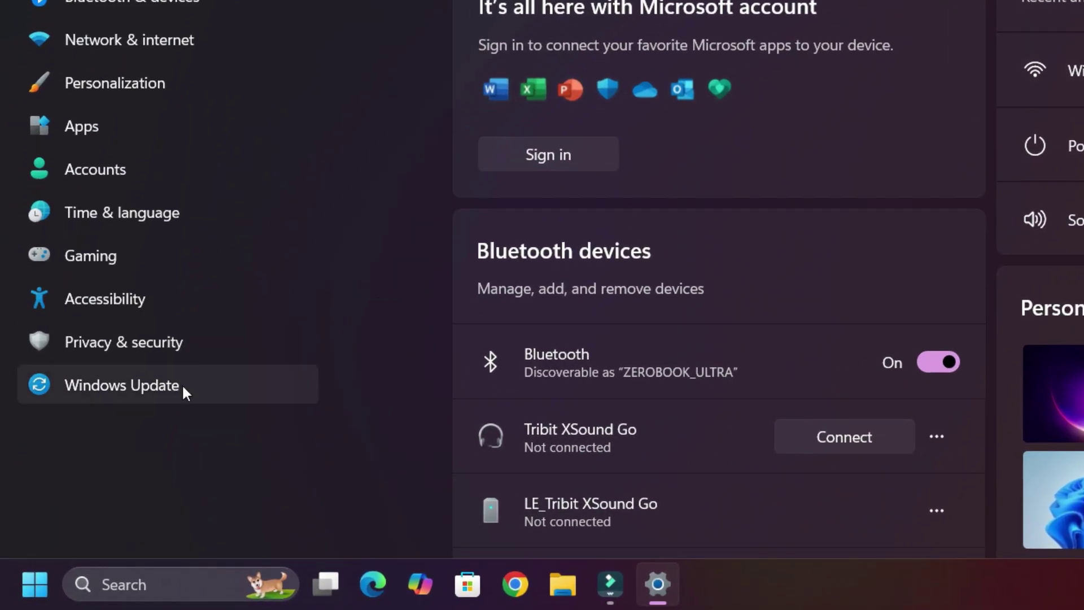
left_click(182, 384)
scroll(493, 420, "down", 3)
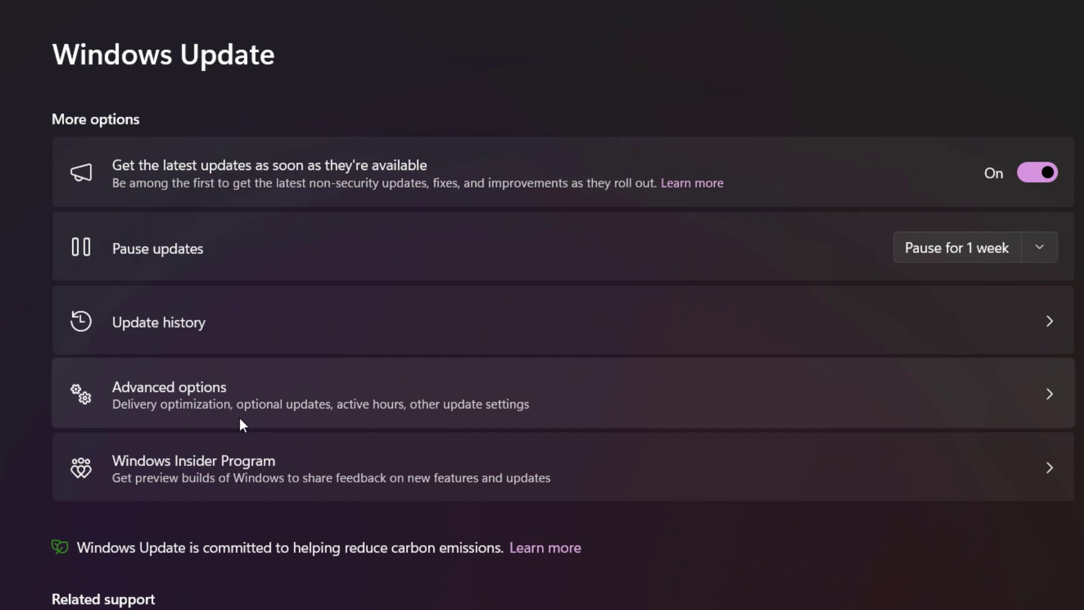
left_click(207, 419)
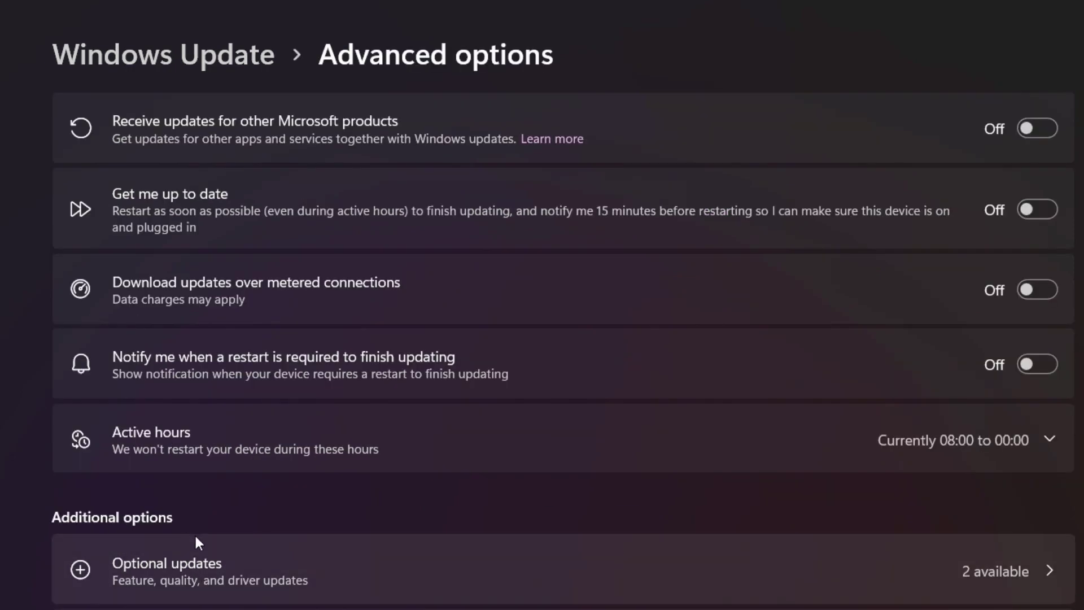
left_click(242, 580)
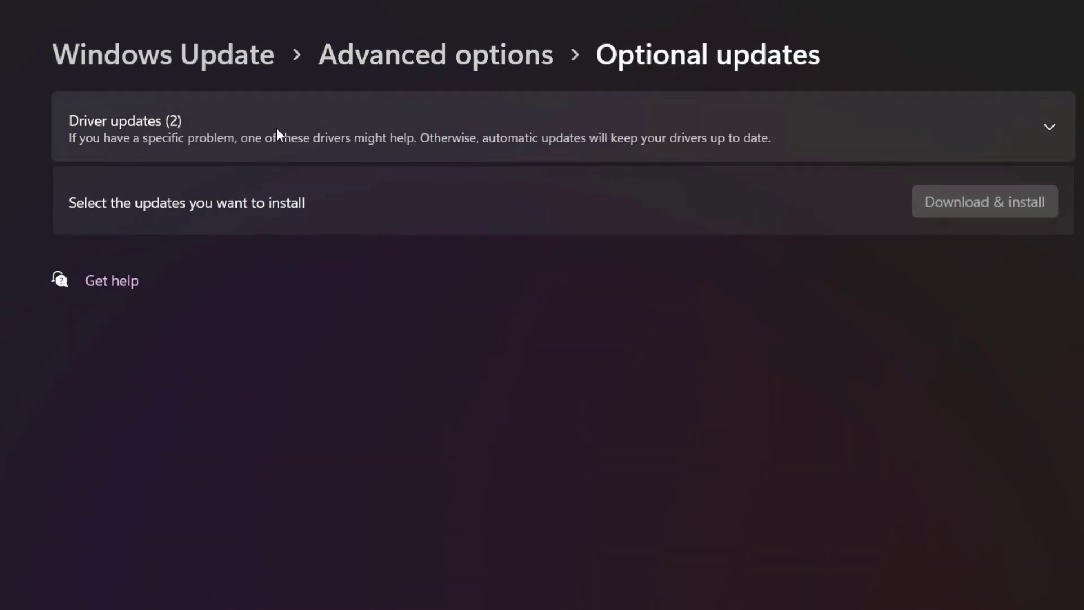
left_click(1048, 134)
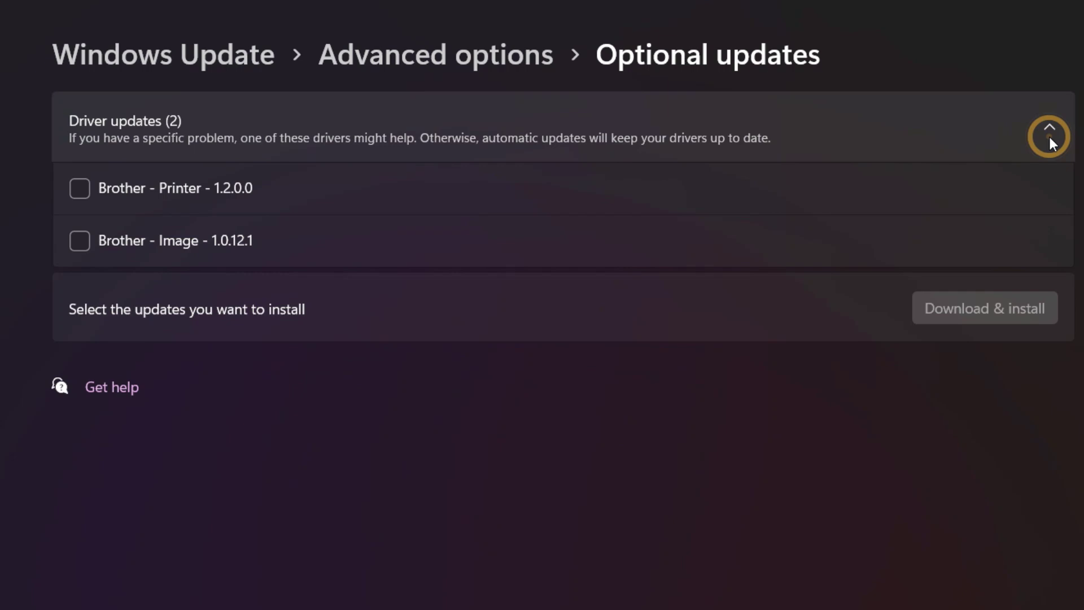
left_click(73, 192)
left_click(78, 230)
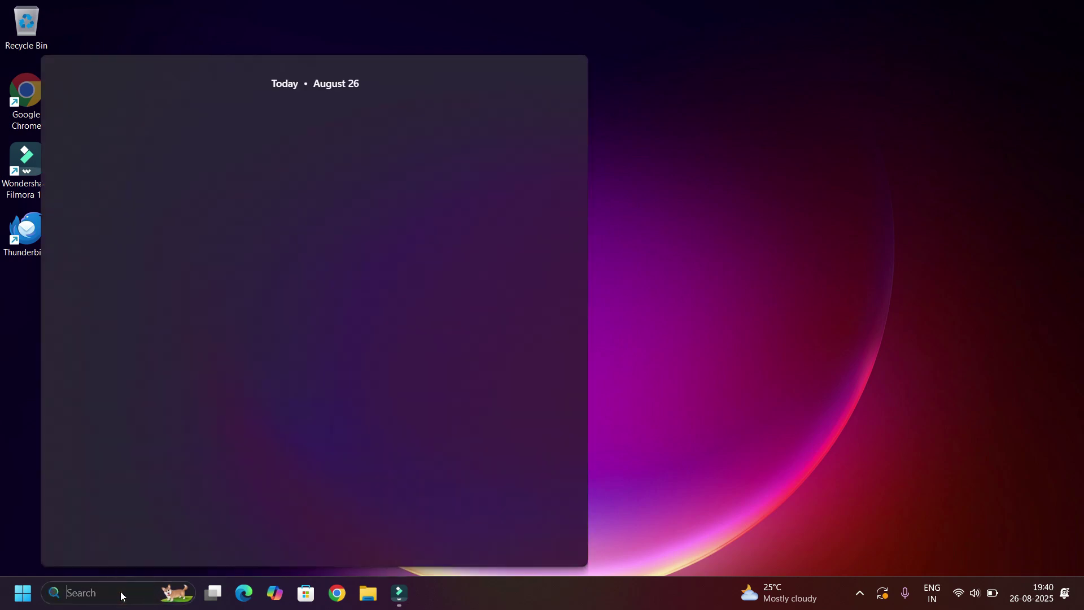
- In Device Manager, search automatically for an updated Intel Wi-Fi 6E AX211 driver, then close
type("dev")
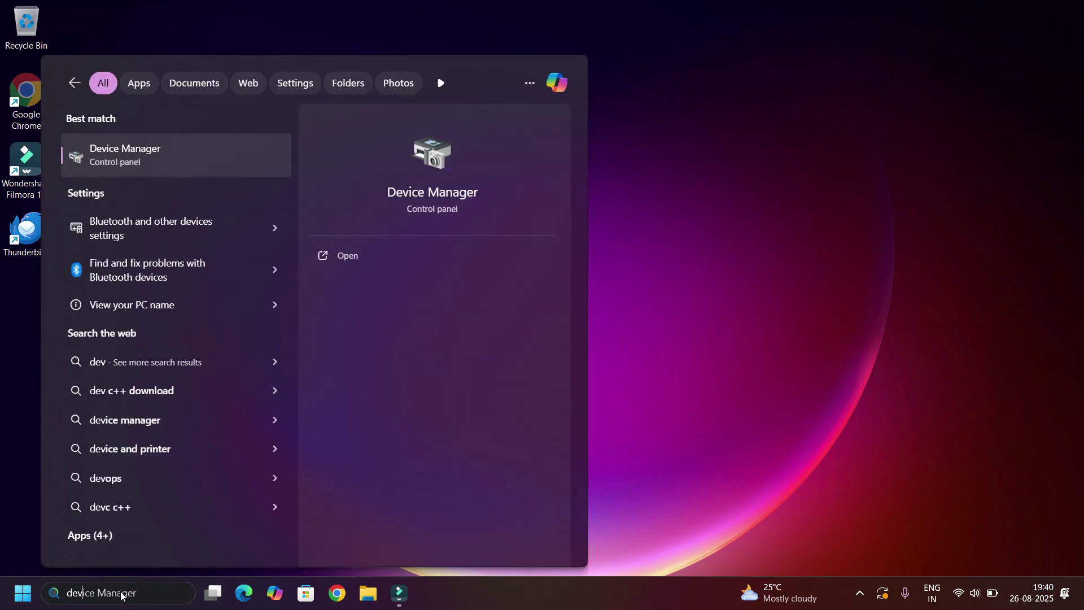
key("Return")
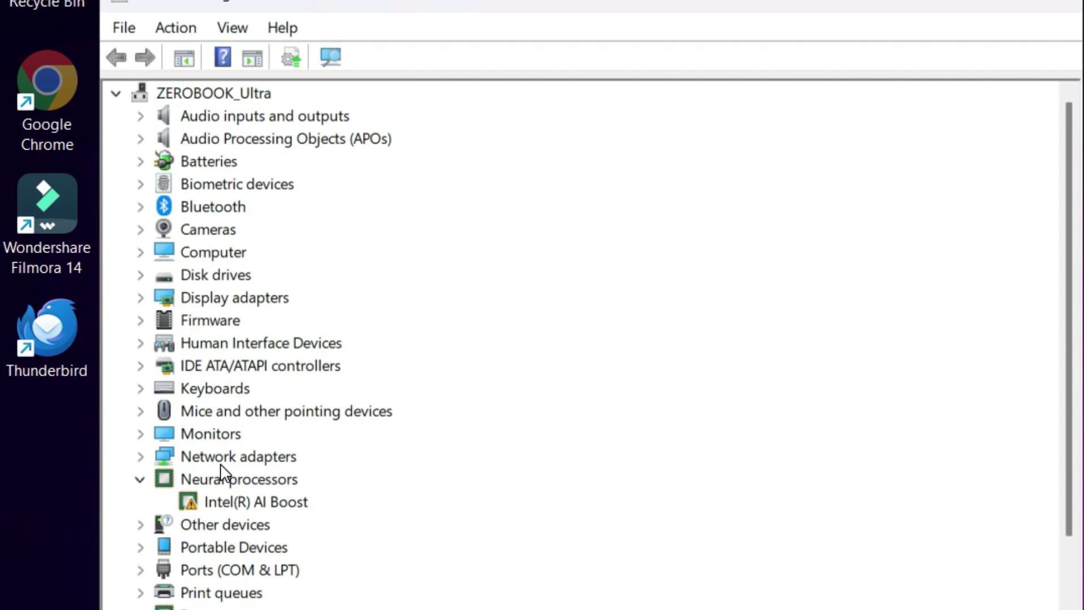
double_click(212, 415)
scroll(243, 485, "up", 2)
left_click(267, 502)
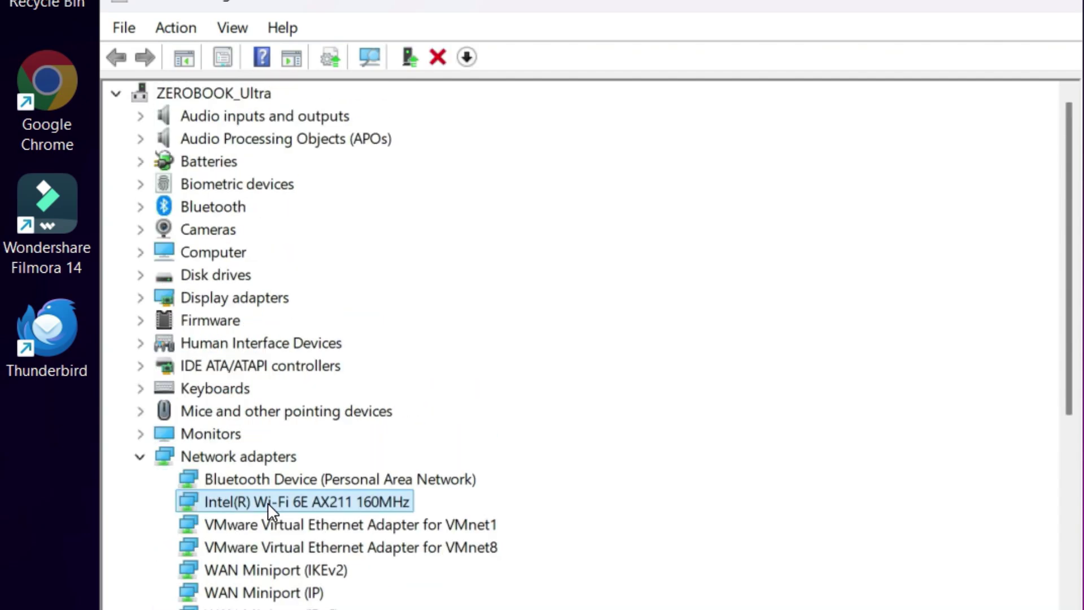
right_click(267, 502)
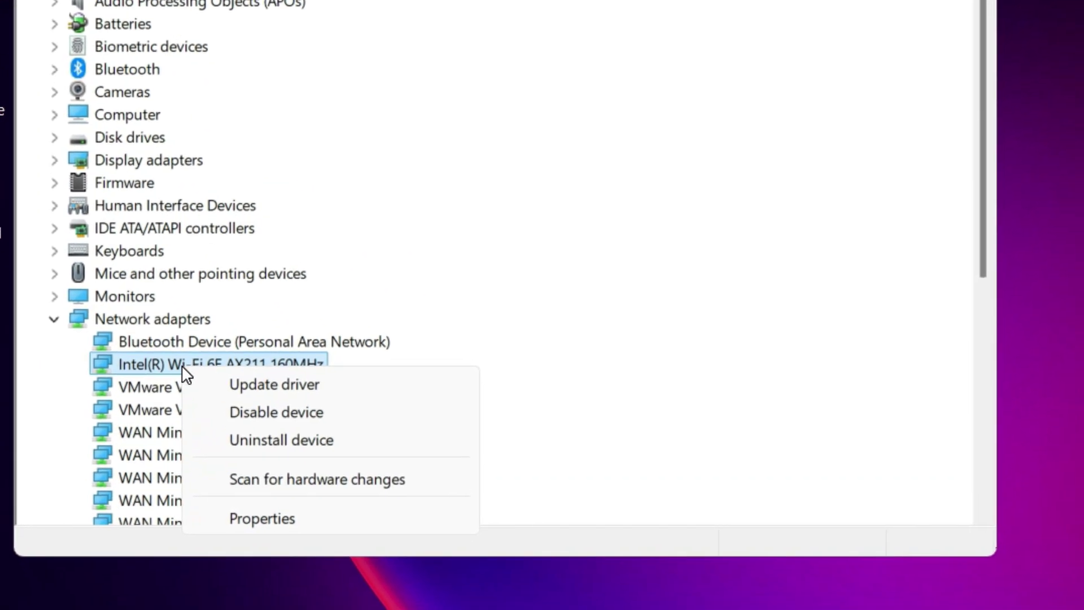
left_click(304, 389)
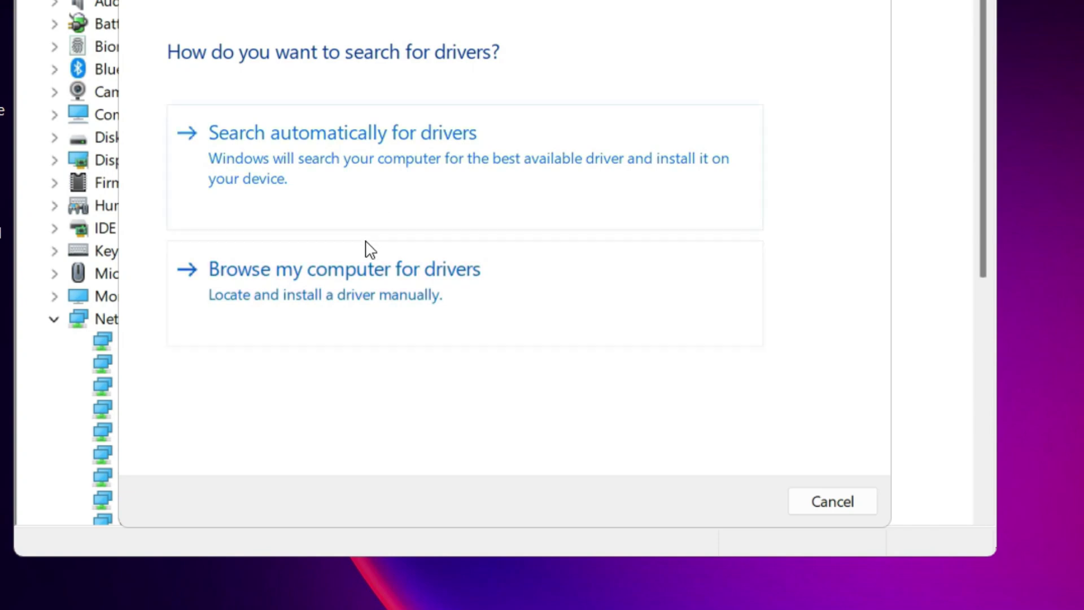
left_click(395, 213)
left_click(836, 504)
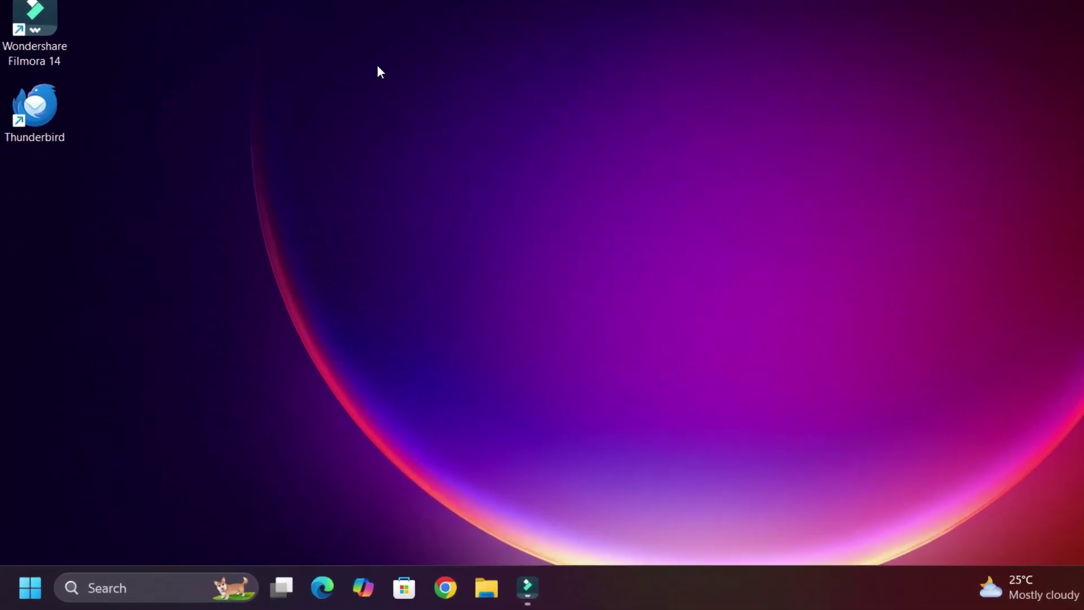
- Launch services.msc from the Run dialog
left_click(93, 586)
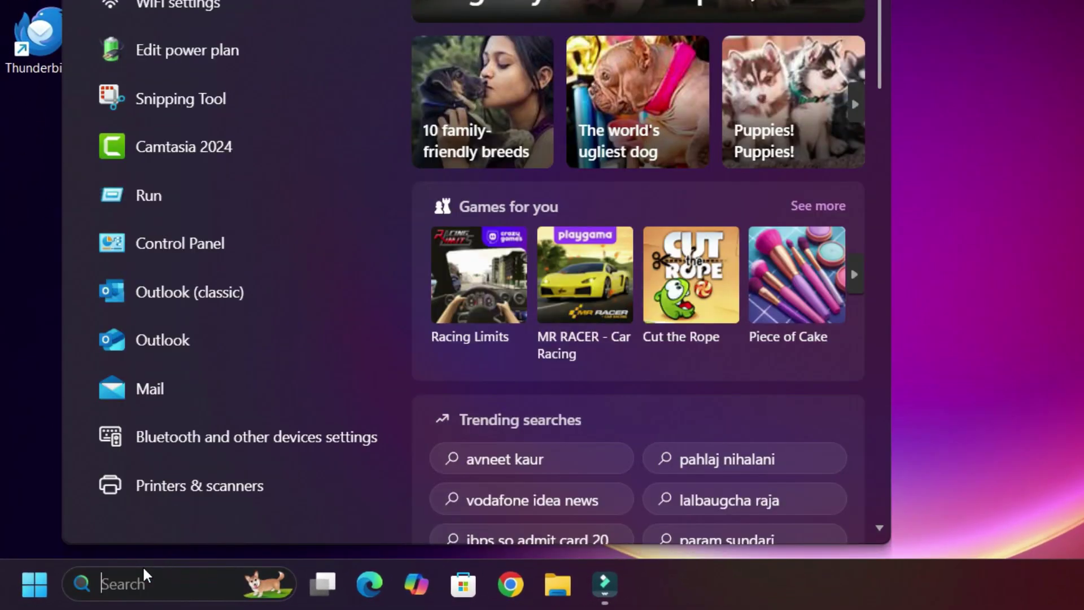
type("run")
key("Return")
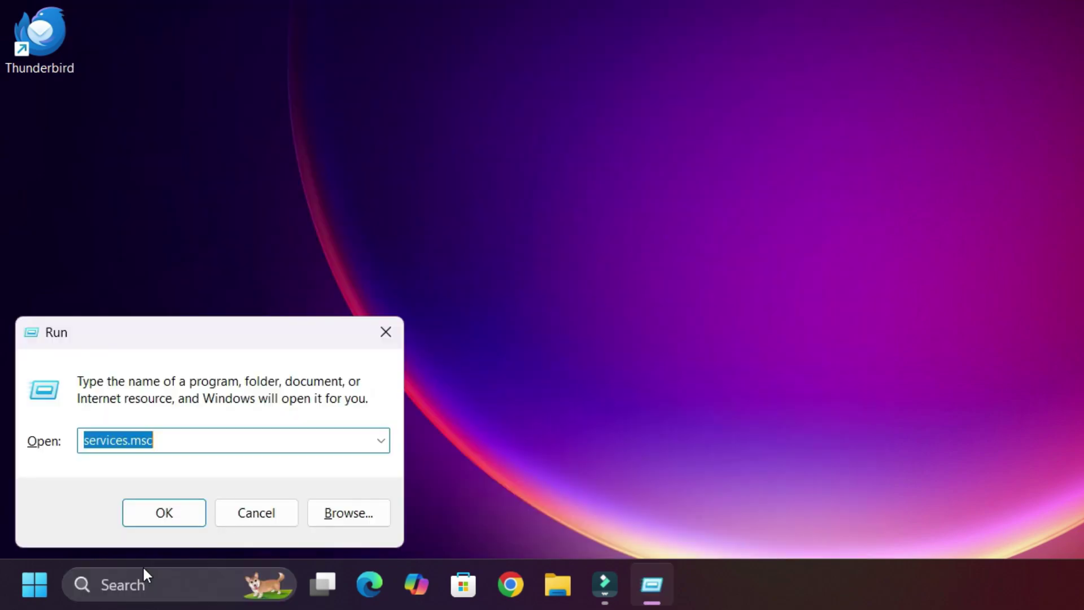
key("BackSpace")
type("ser")
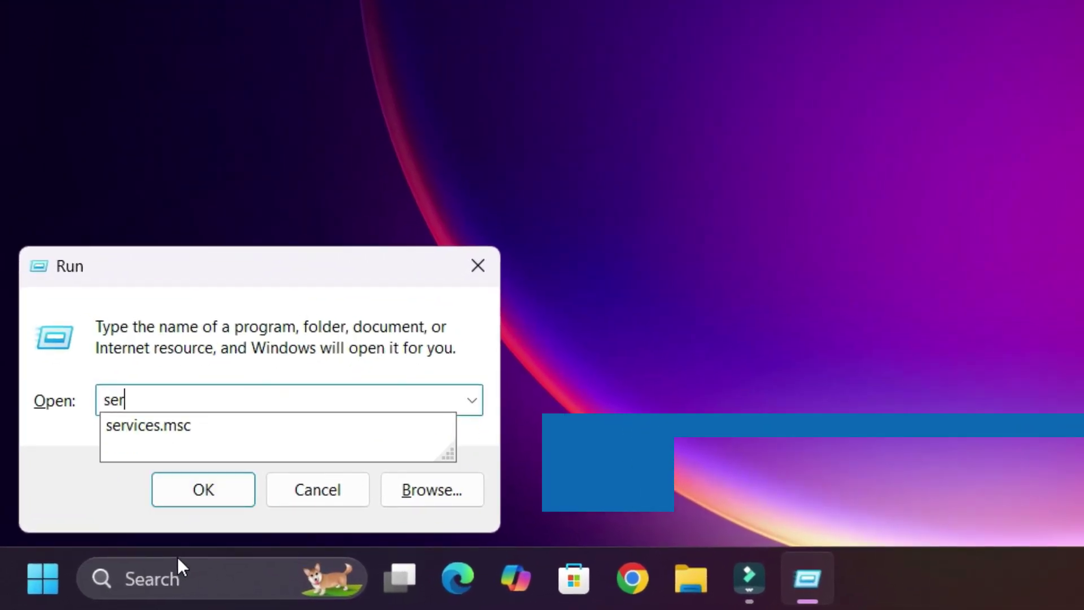
type("vices.msc")
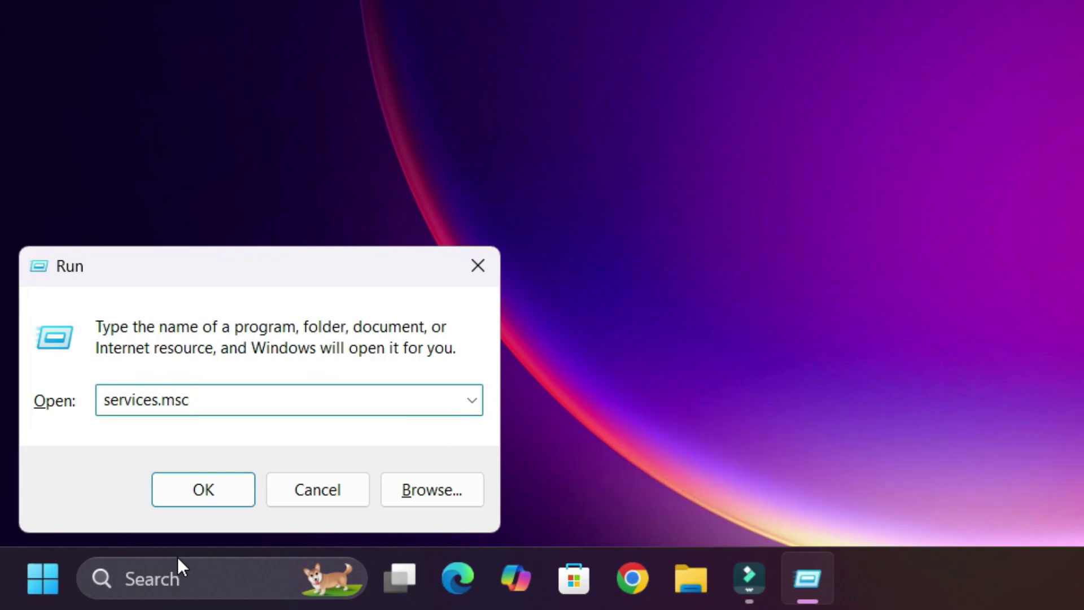
key("Return")
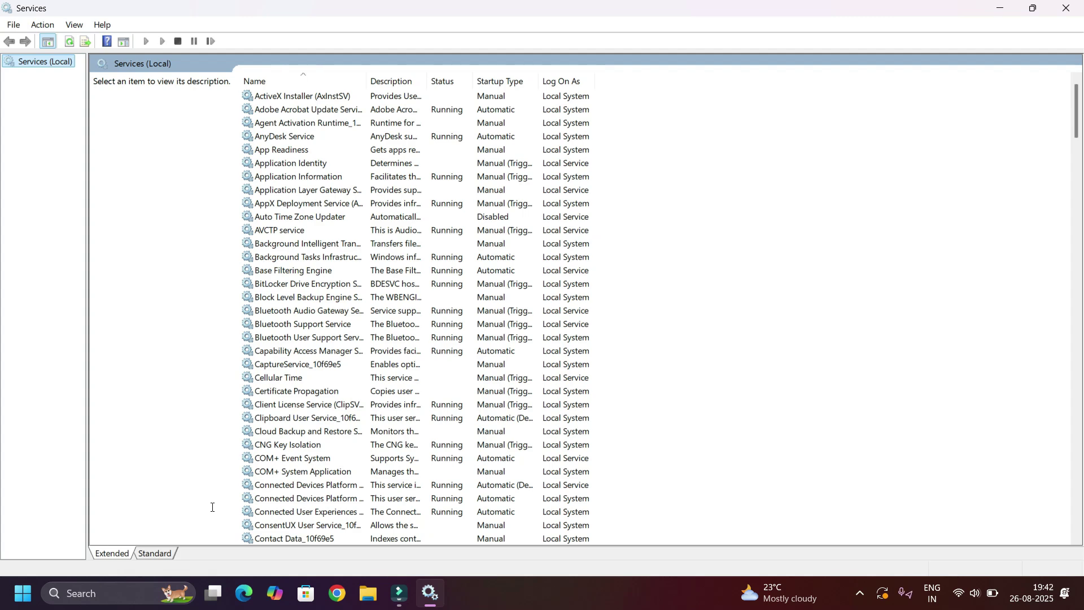
- Stop the WLAN AutoConfig service
left_click(369, 445)
key("w")
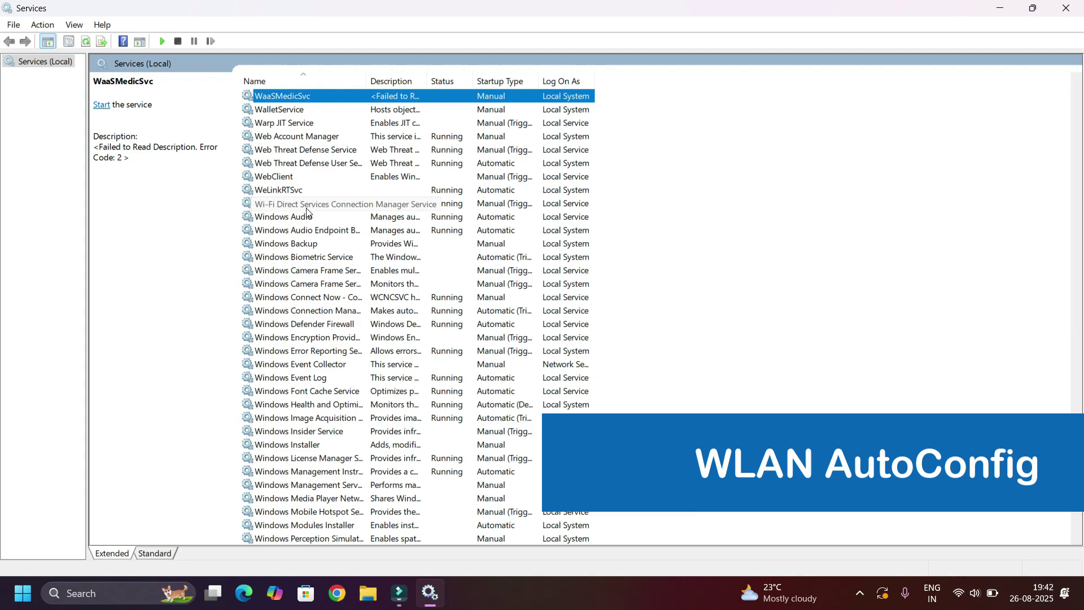
scroll(298, 401, "down", 8)
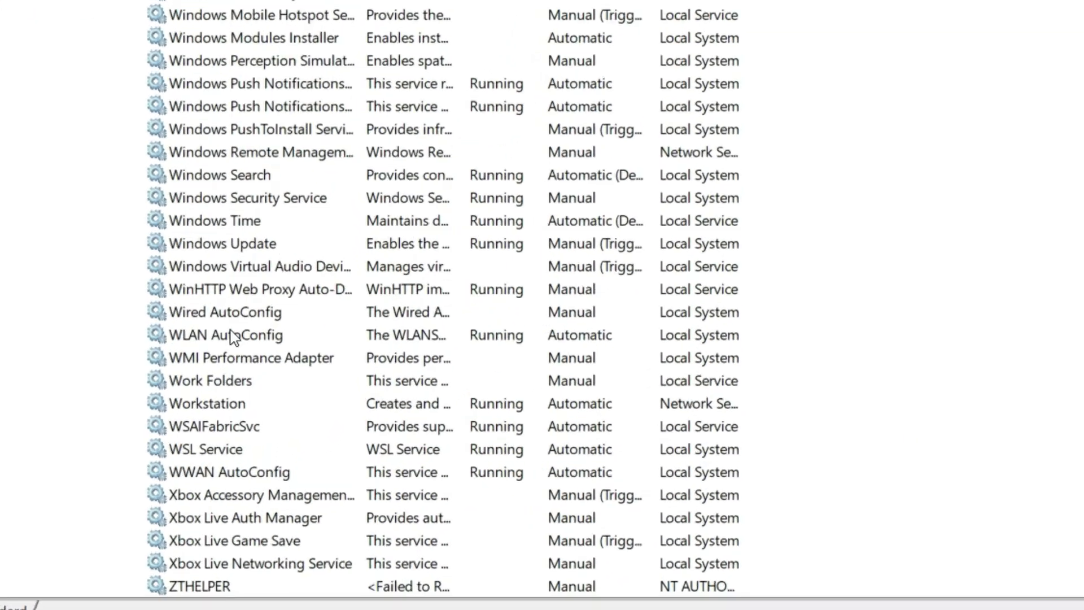
left_click(297, 391)
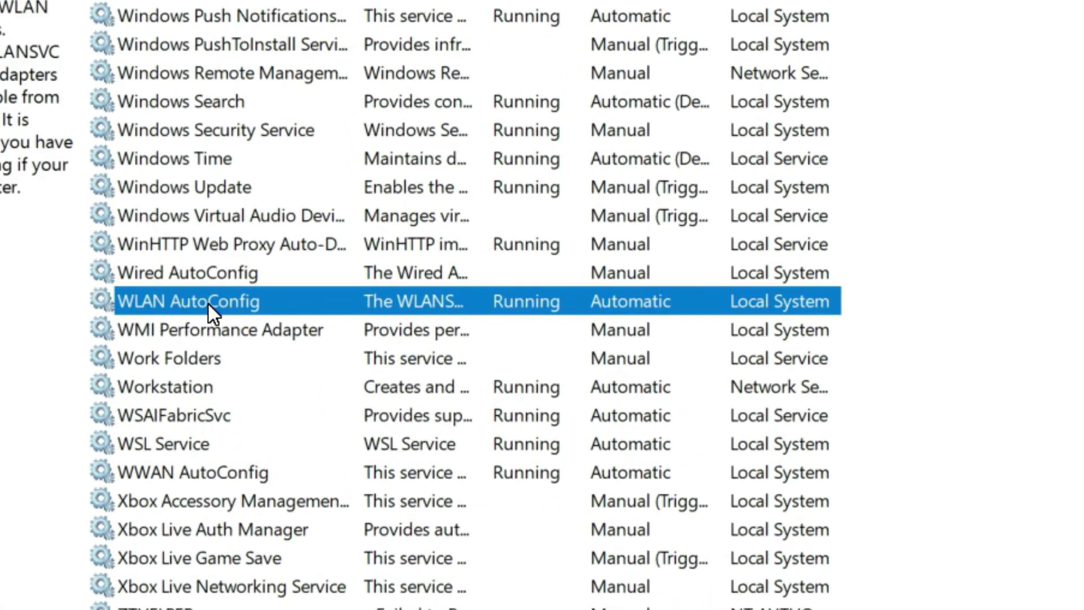
right_click(207, 303)
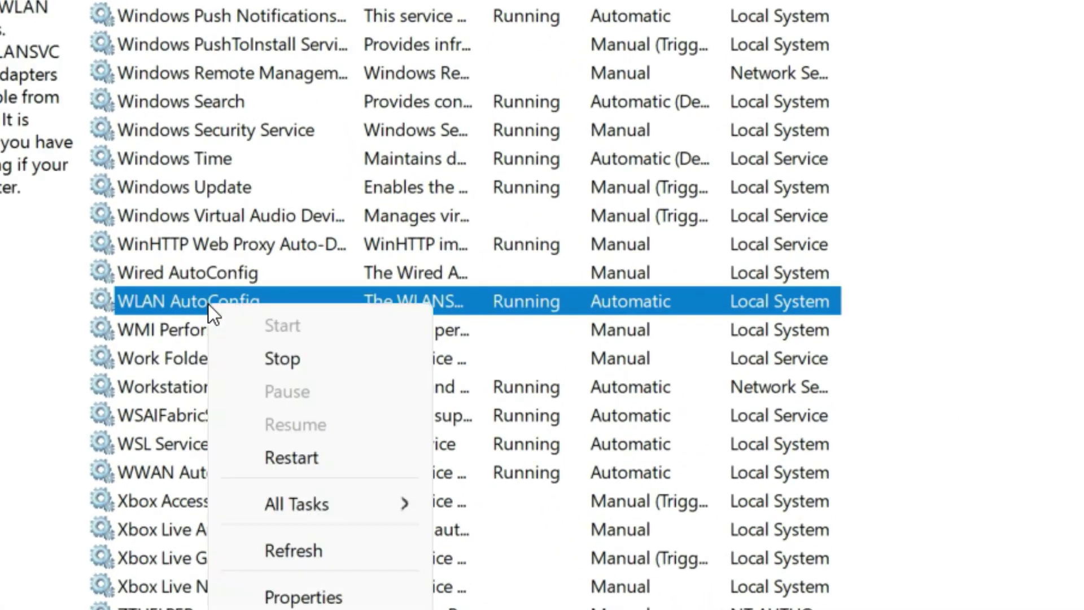
left_click(328, 364)
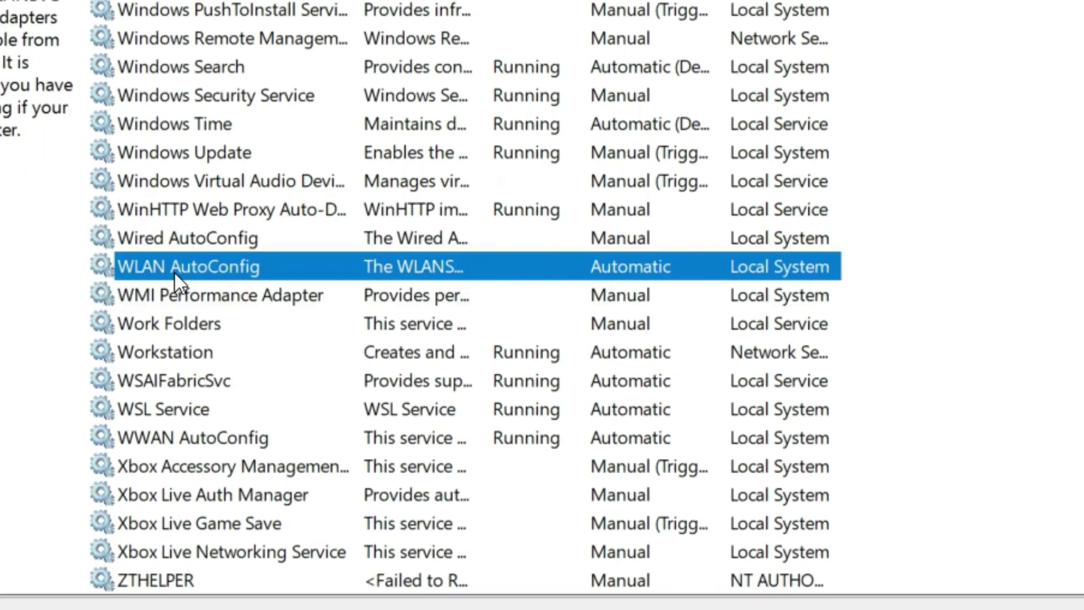
- Set WLAN AutoConfig's startup type to Automatic, start it, apply, and close Services
right_click(174, 272)
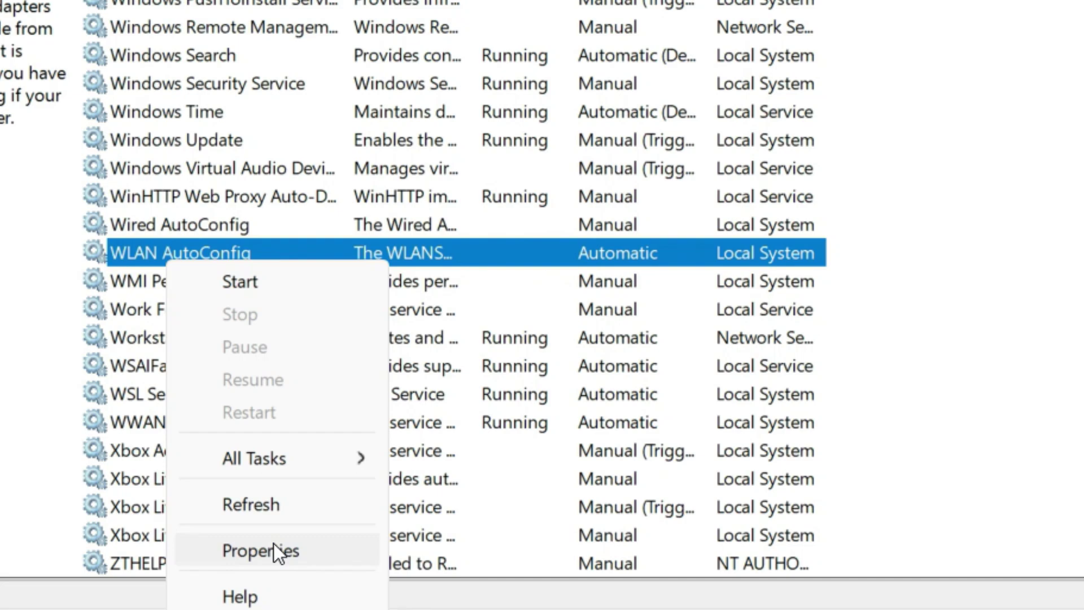
left_click(273, 543)
left_click(459, 282)
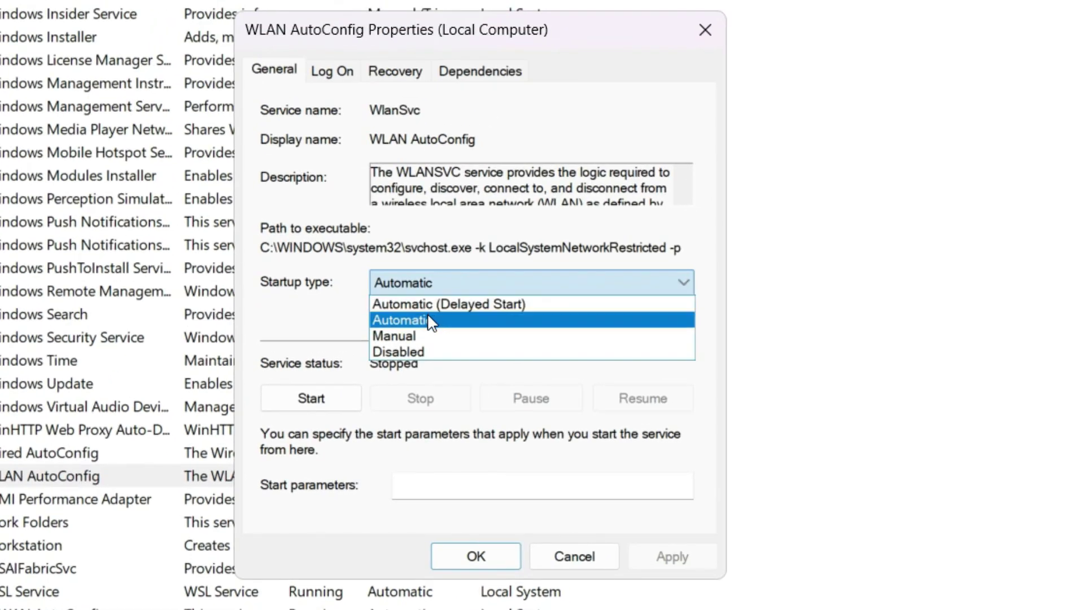
left_click(429, 321)
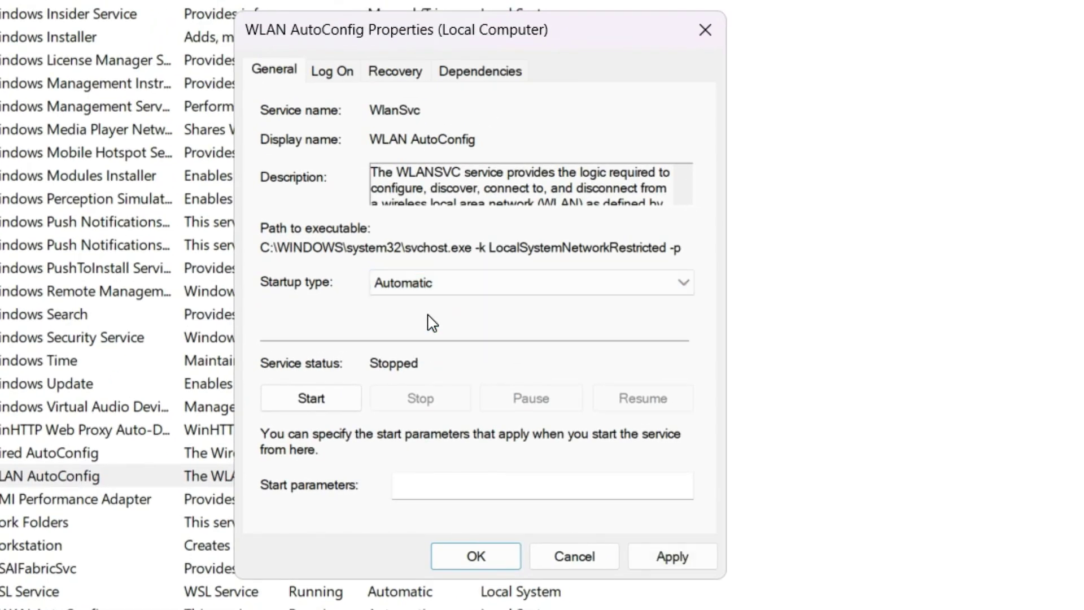
left_click(313, 397)
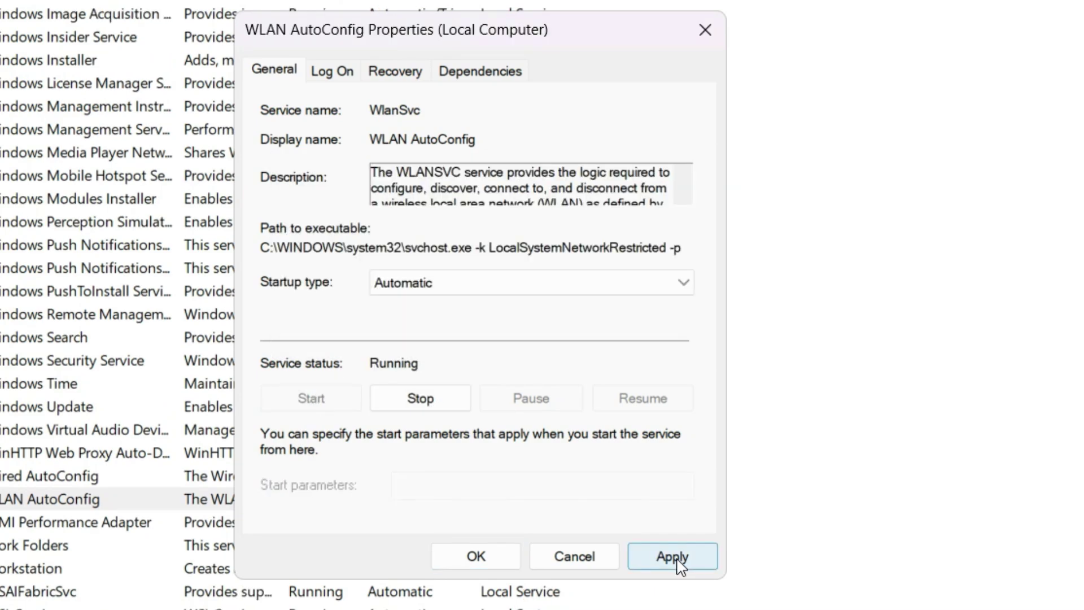
left_click(674, 557)
left_click(474, 561)
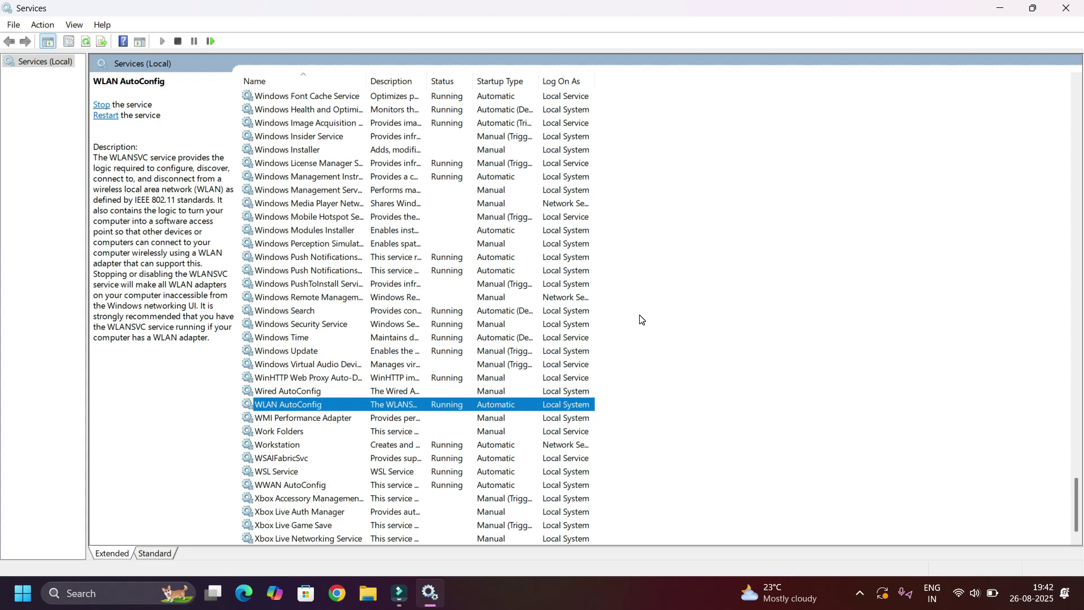
left_click(1070, 7)
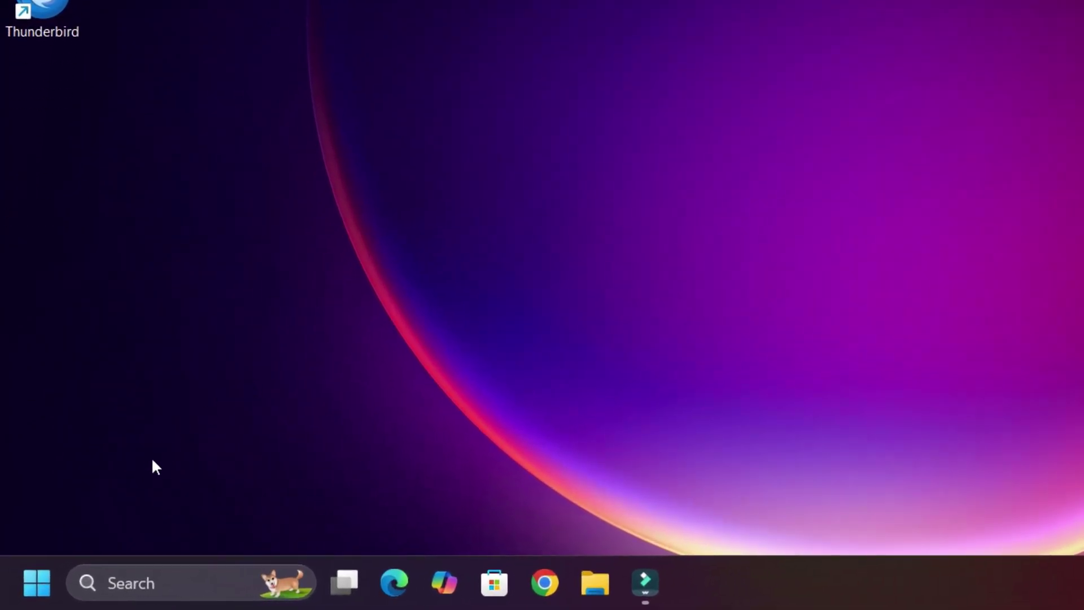
- Run Network reset from Advanced network settings, confirm it, and dismiss the 5-minute shutdown notice
right_click(33, 578)
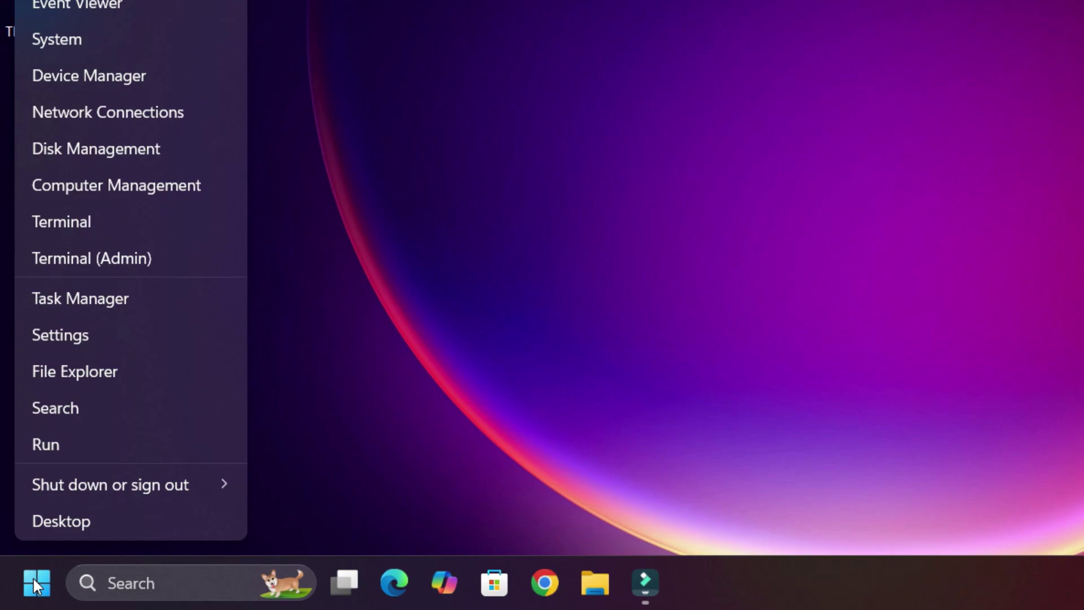
left_click(91, 341)
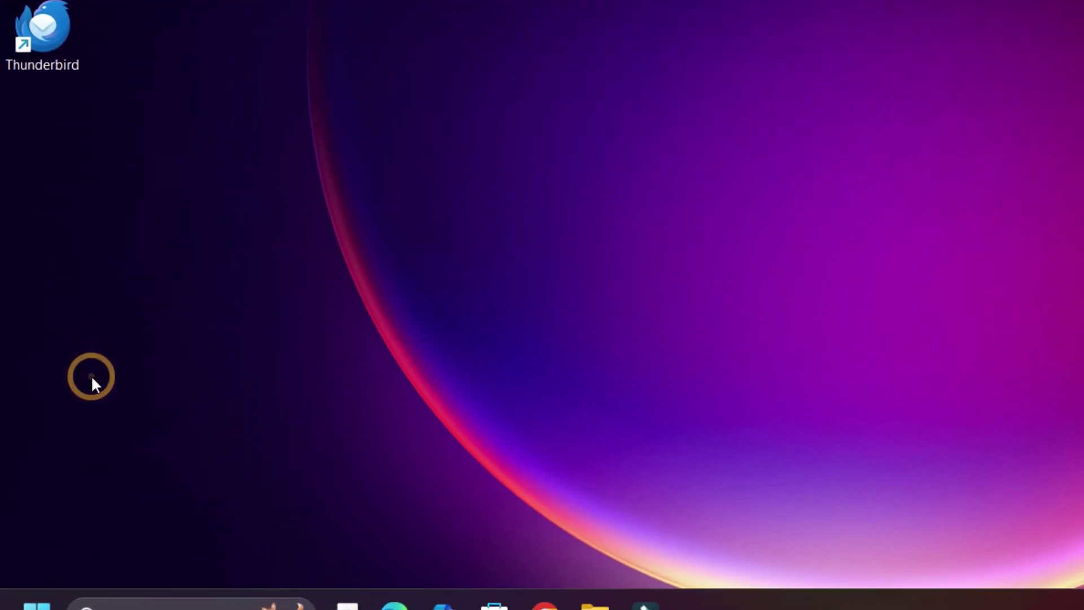
left_click(111, 231)
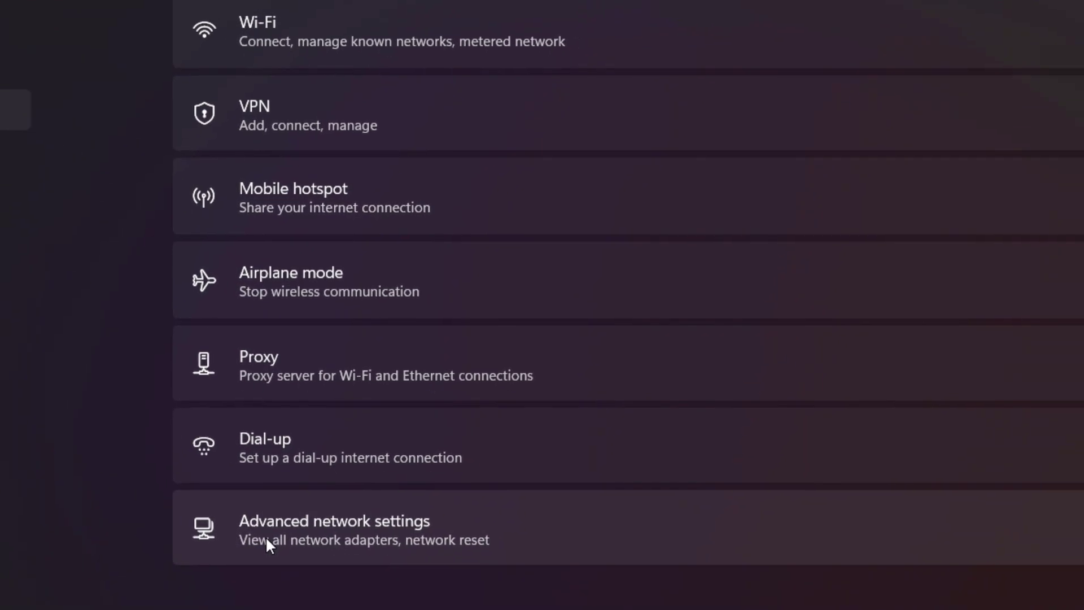
left_click(265, 541)
scroll(266, 545, "down", 5)
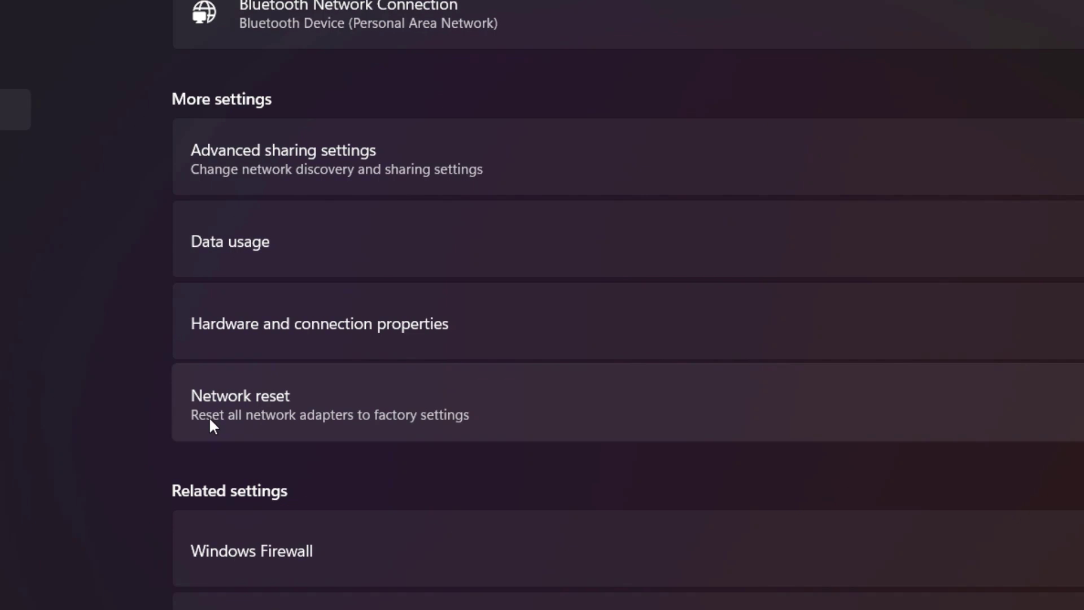
left_click(353, 399)
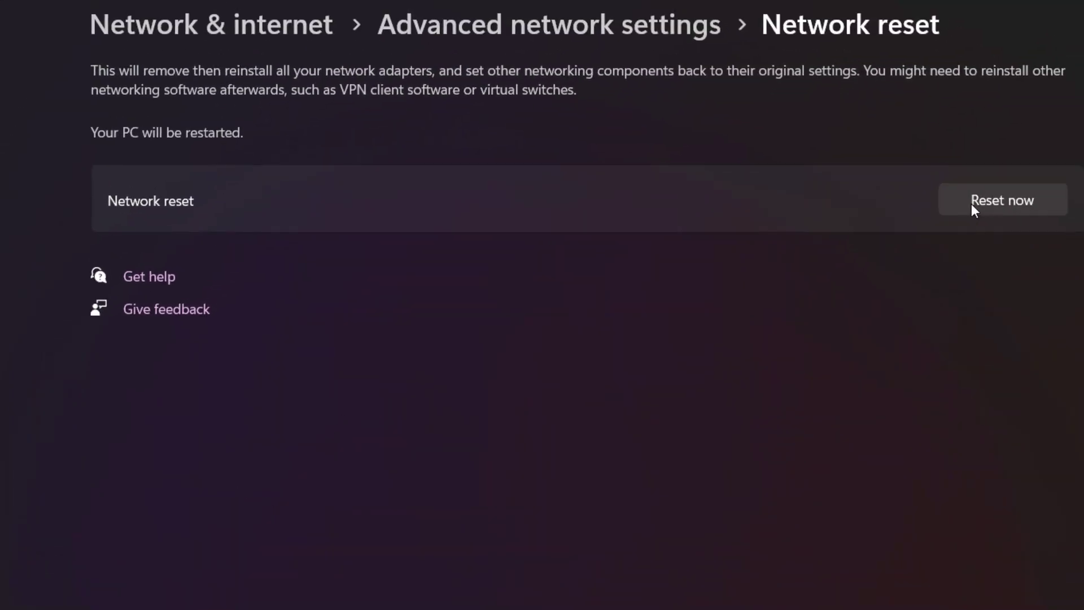
left_click(972, 204)
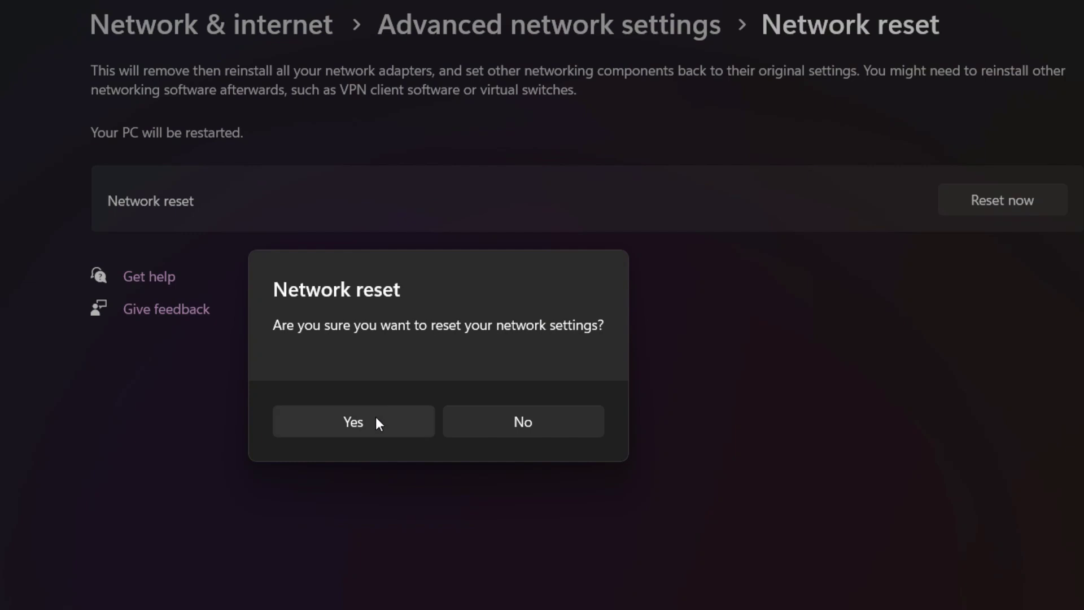
left_click(376, 422)
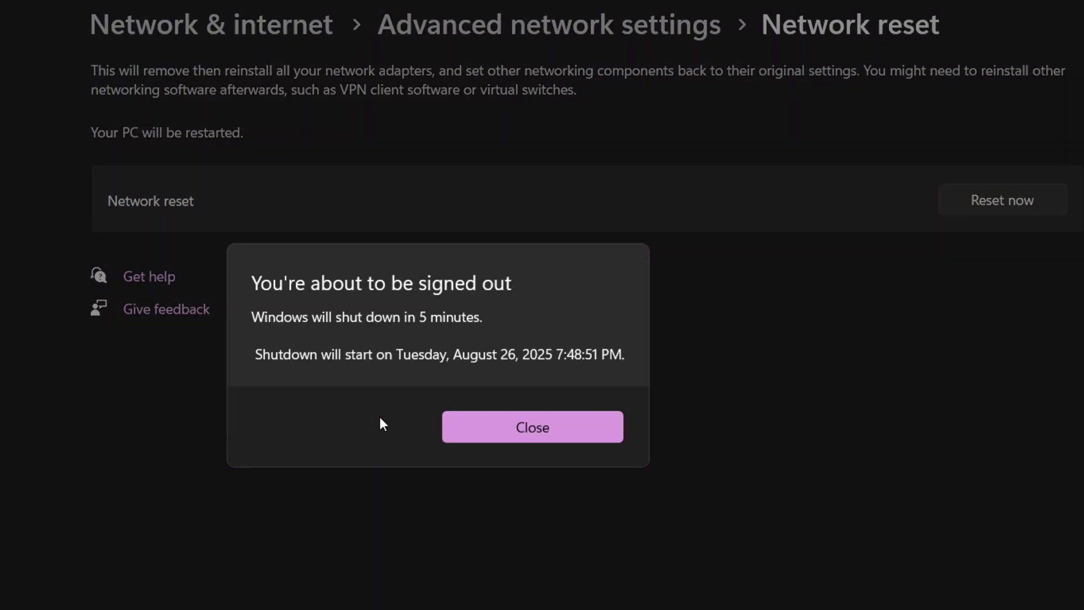
left_click(459, 432)
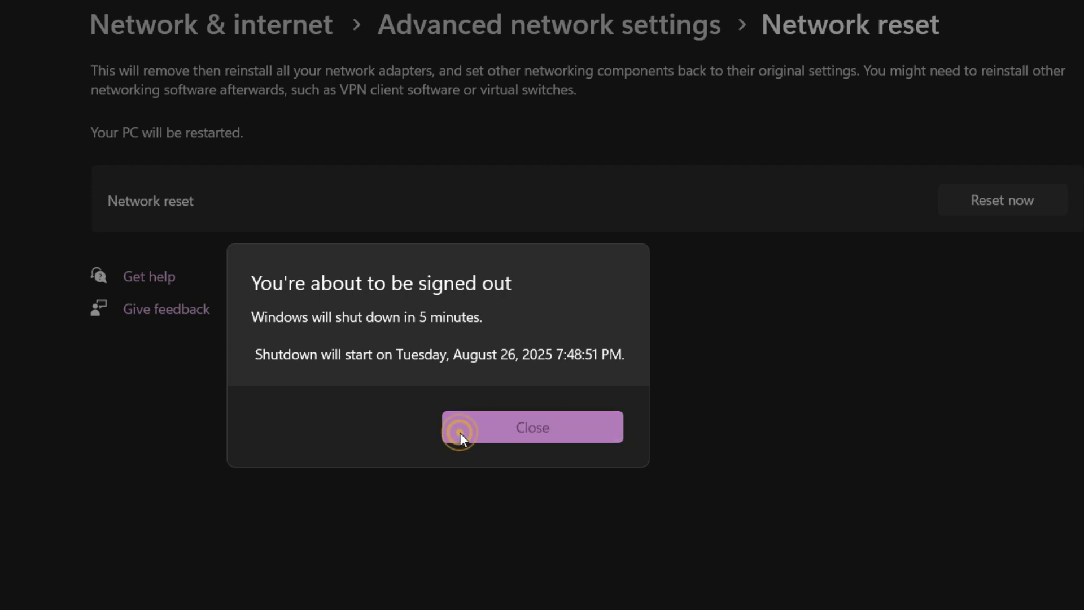